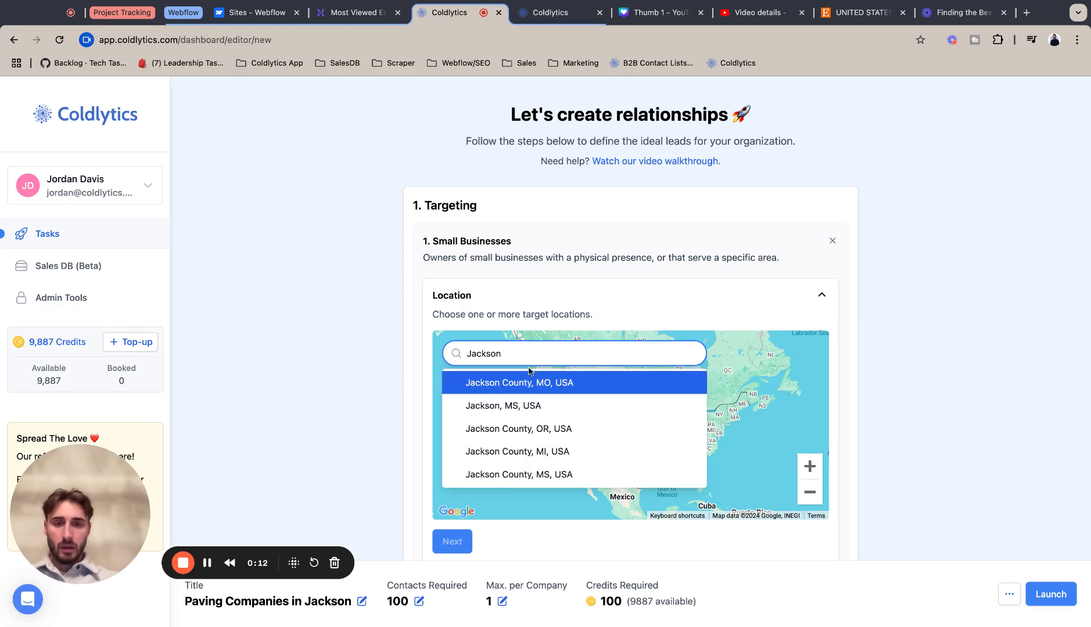
# Add Jackson, MS, USA with a 20-mile radius as the target location and continue to the industry settings.
pyautogui.click(536, 406)
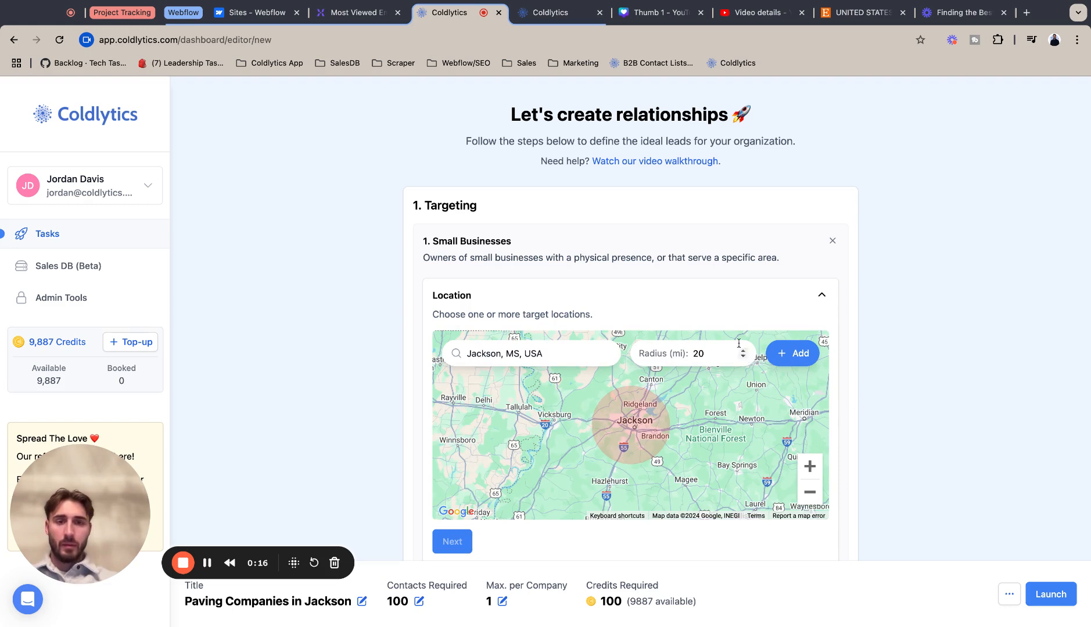
pyautogui.click(799, 353)
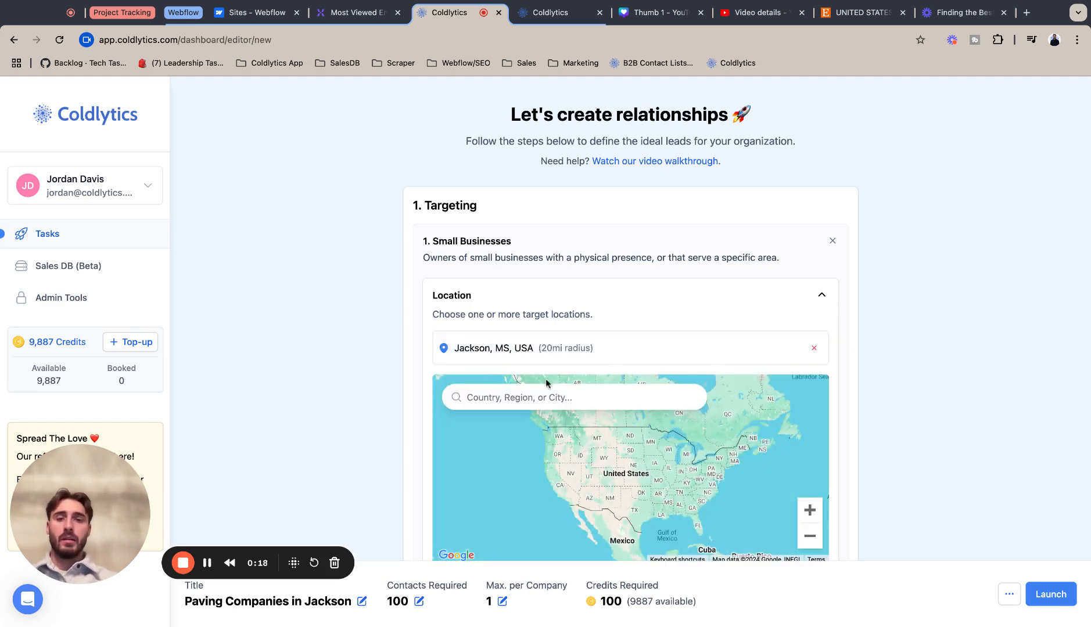
pyautogui.scroll(-4, 545, 378)
pyautogui.click(452, 336)
# Add "Paving" as the industry search term and continue to the key decision makers.
pyautogui.write('Paving')
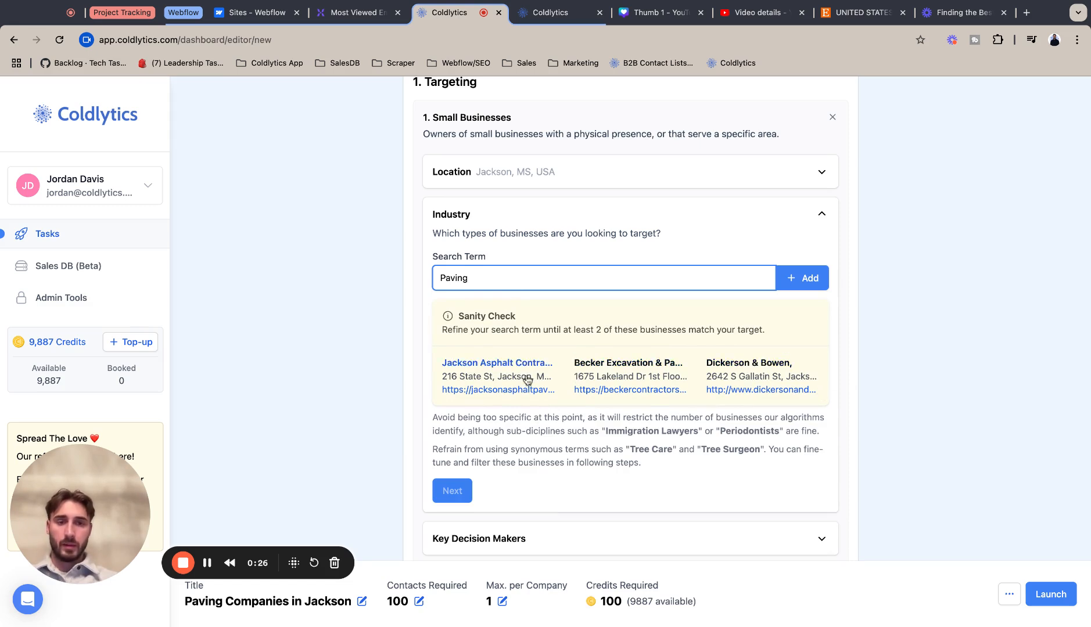
pyautogui.click(802, 279)
pyautogui.click(457, 418)
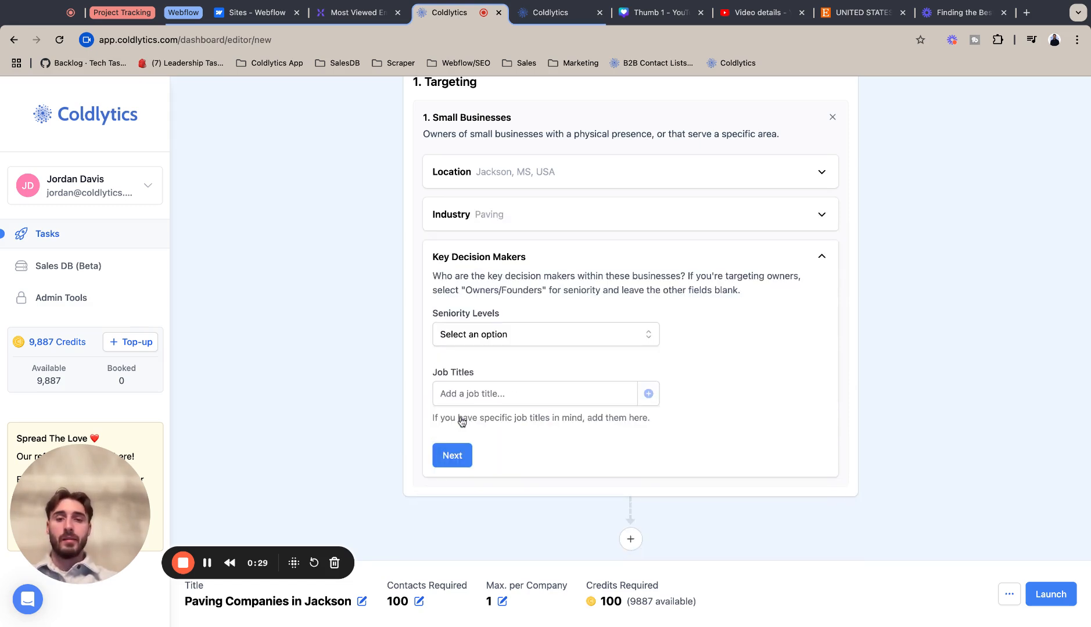
# Target the seniority levels Owners/Founders and Directors & Executives as key decision makers, and finish the targeting section.
pyautogui.click(520, 339)
pyautogui.click(518, 362)
pyautogui.click(602, 364)
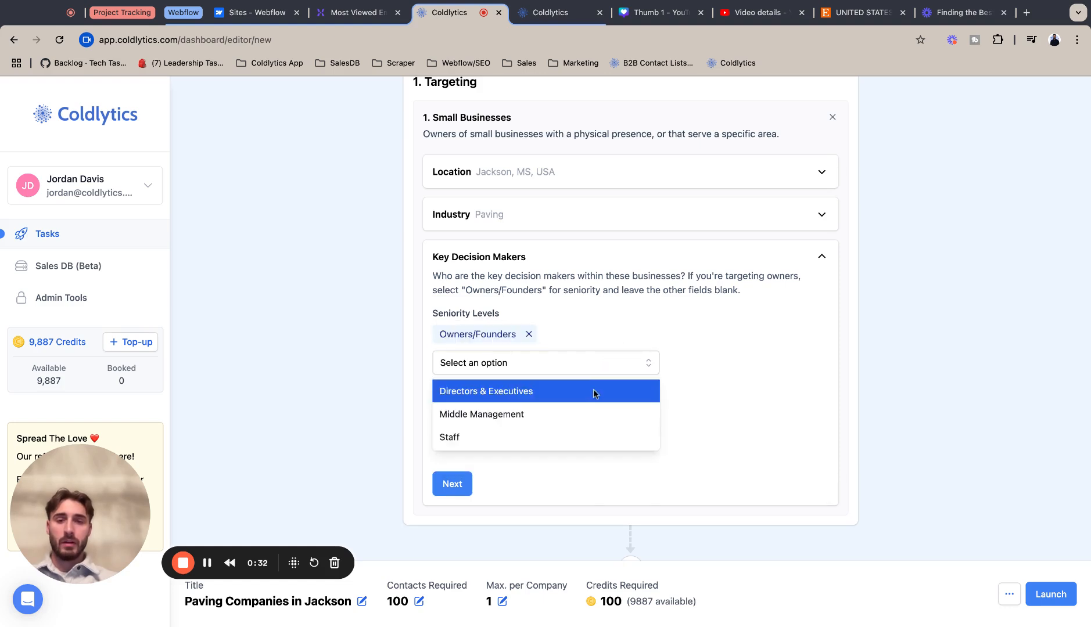
pyautogui.click(596, 391)
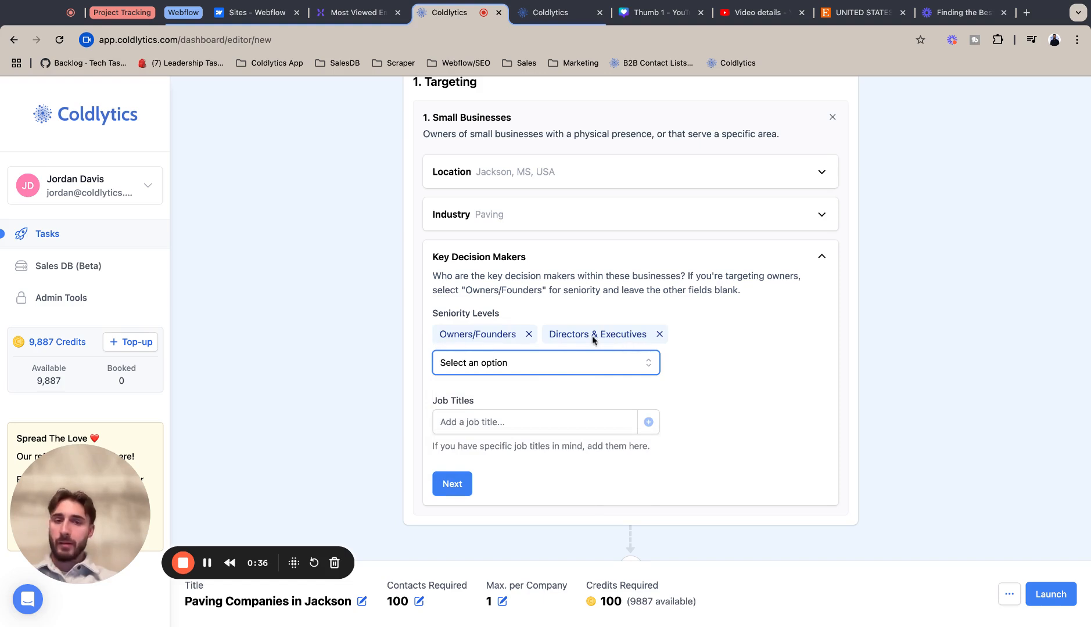
pyautogui.click(451, 484)
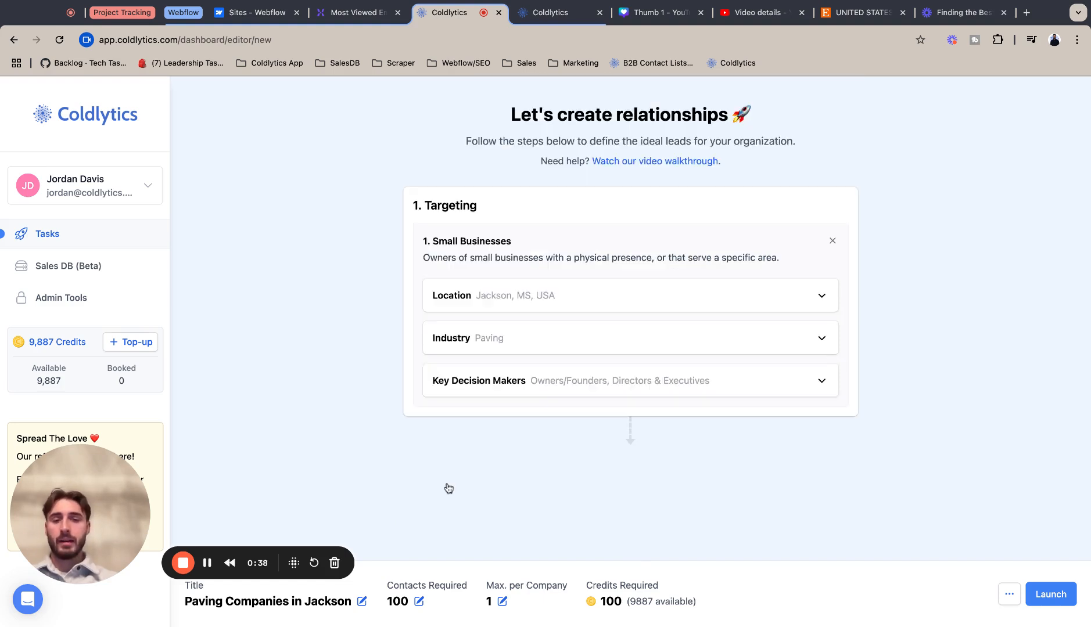
# Add a Google Reviews filter that limits the review score to a minimum of 3 and a maximum of 5.
pyautogui.click(475, 494)
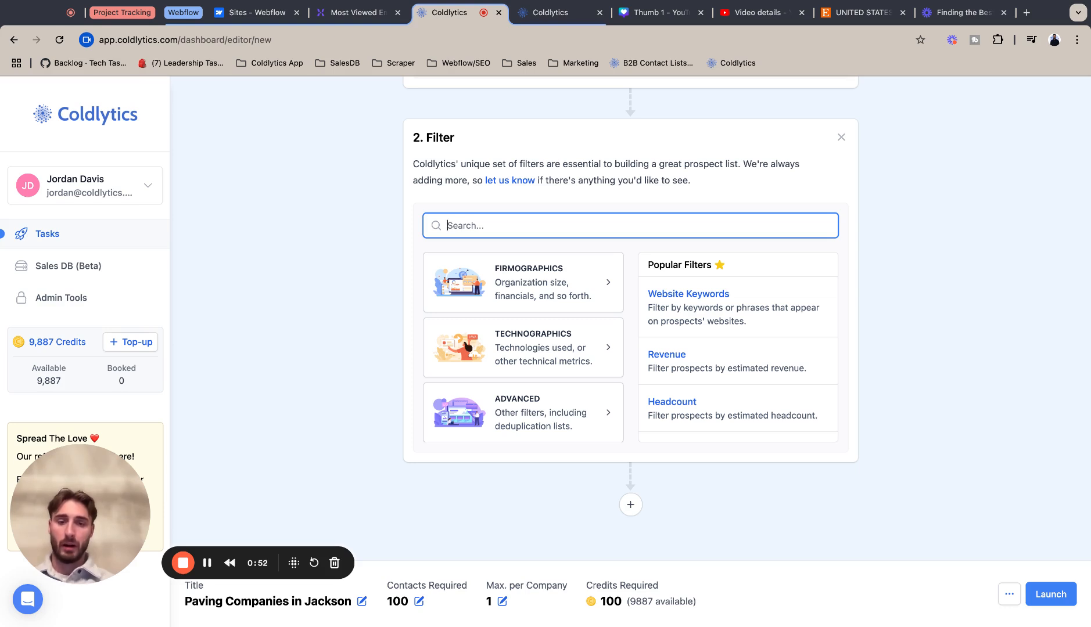
pyautogui.click(546, 270)
pyautogui.scroll(-5, 552, 401)
pyautogui.click(541, 357)
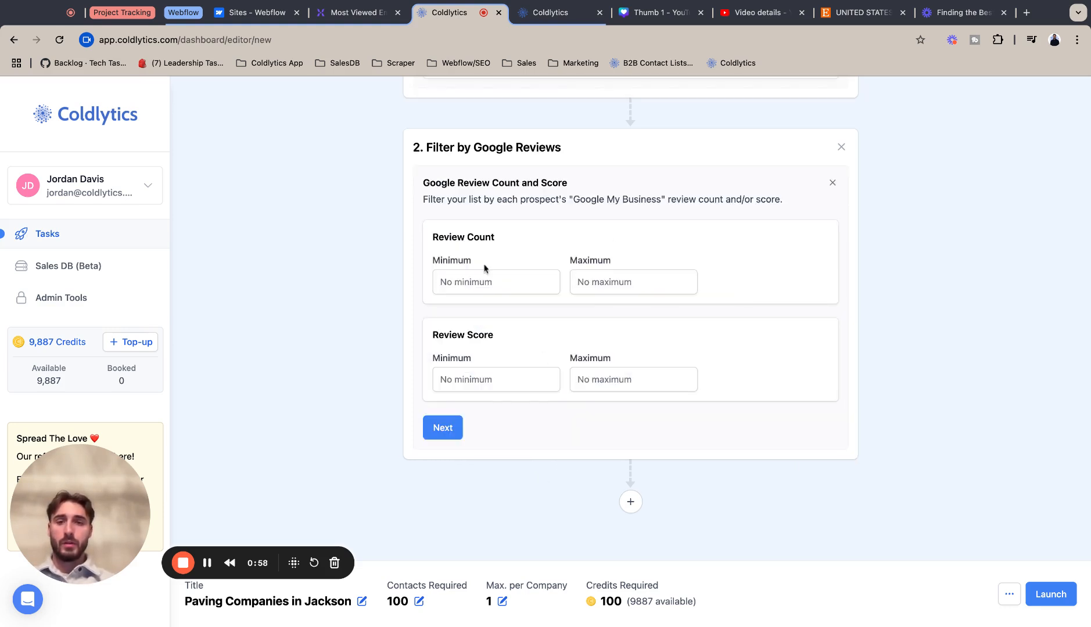
pyautogui.click(506, 387)
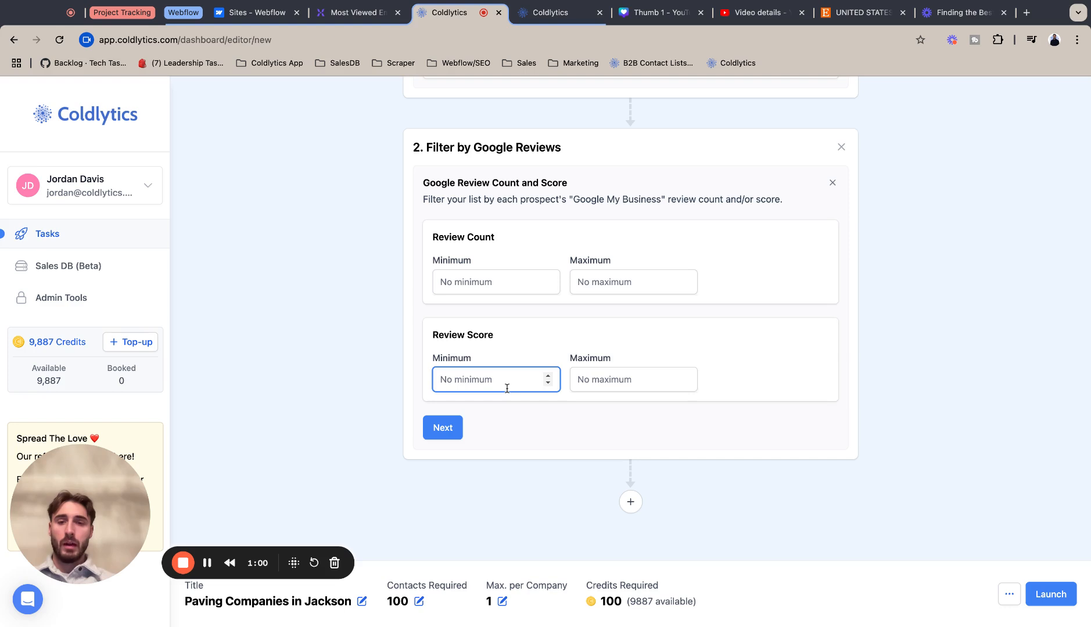
pyautogui.write('3')
pyautogui.click(597, 381)
pyautogui.write('5')
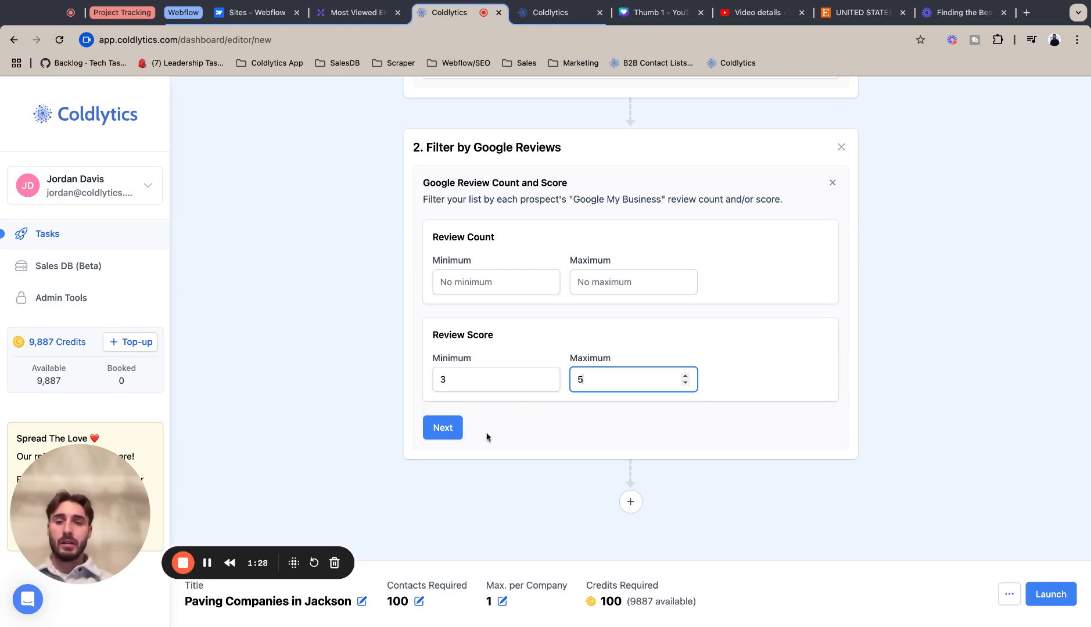
pyautogui.click(436, 438)
# Add the firmographic filter Google Maps Search Position as the third stage.
pyautogui.click(521, 387)
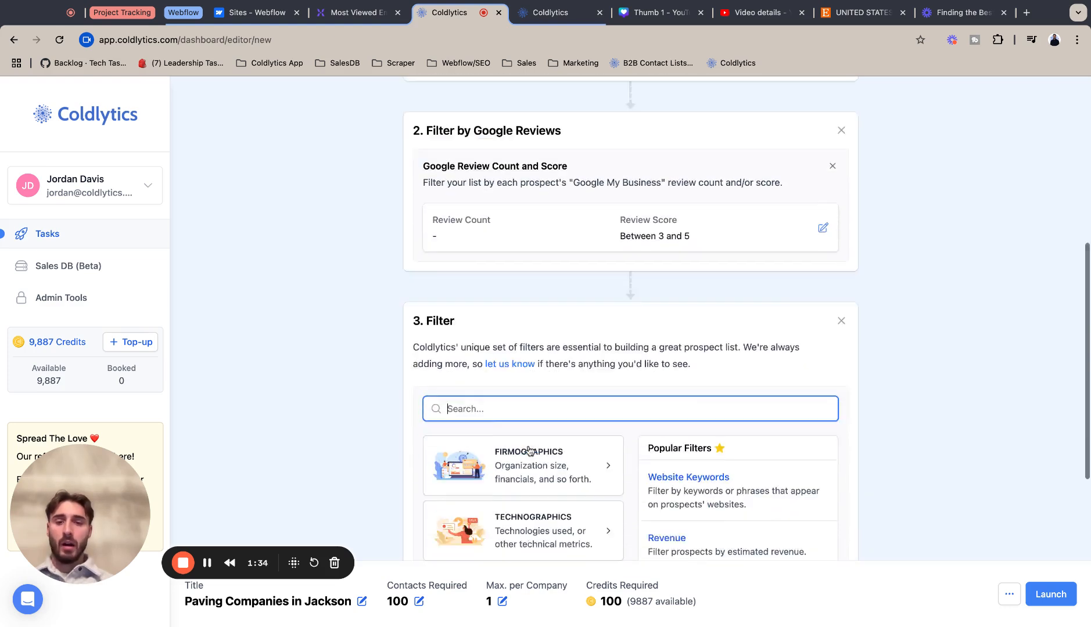
pyautogui.click(540, 324)
pyautogui.scroll(-2, 530, 386)
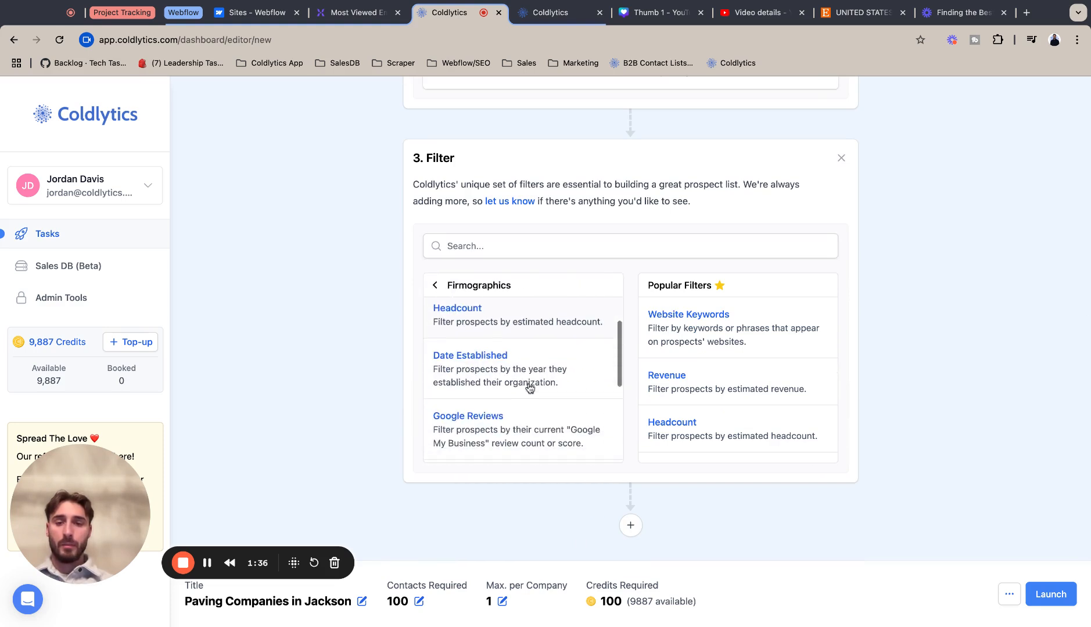
pyautogui.scroll(-4, 530, 386)
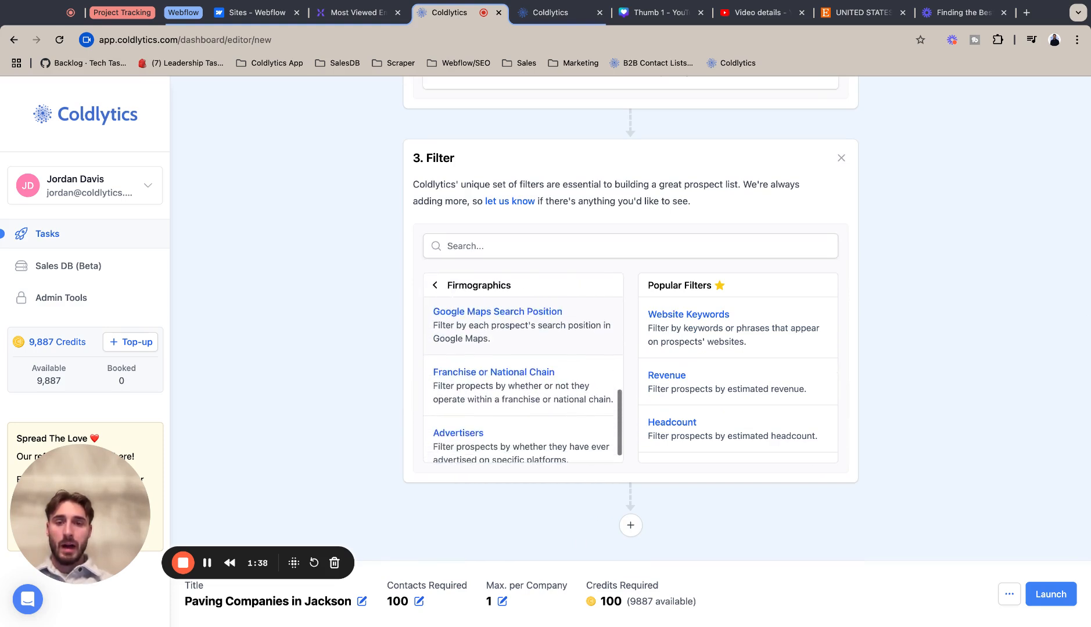
pyautogui.scroll(2, 516, 336)
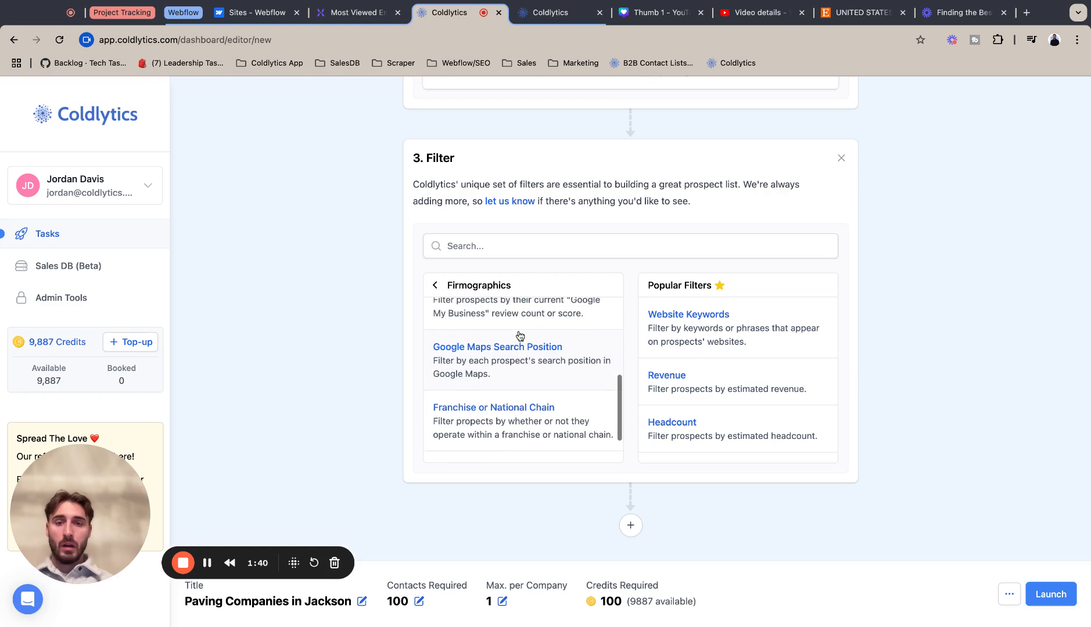
pyautogui.click(516, 360)
# Set the search position range from 6 to 15 and confirm the filter.
pyautogui.click(509, 380)
pyautogui.write('6')
pyautogui.click(582, 381)
pyautogui.write('15')
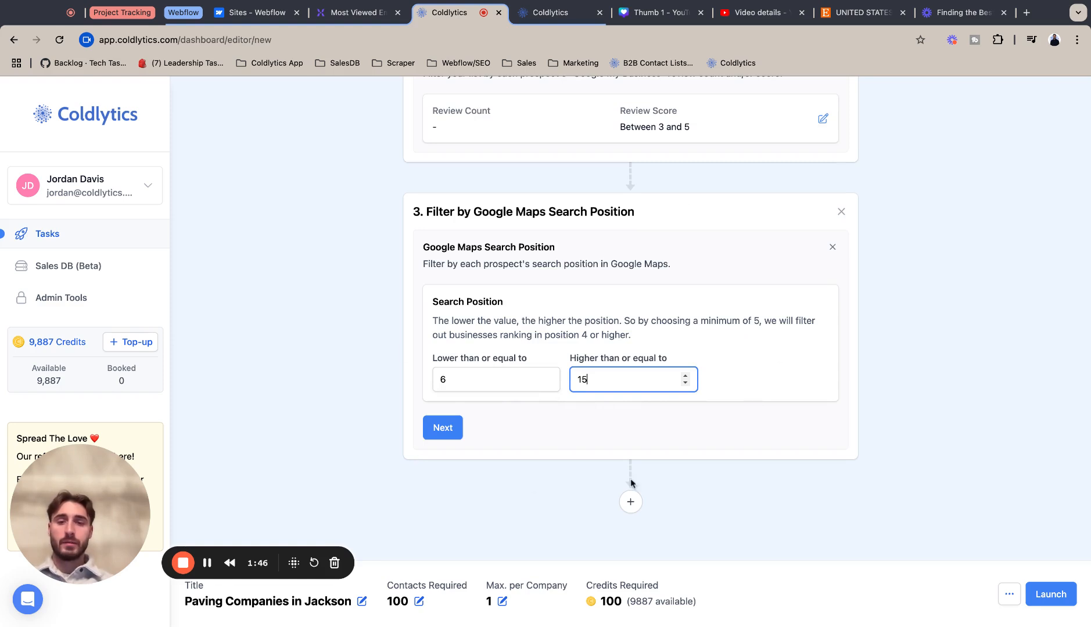
pyautogui.doubleClick(637, 388)
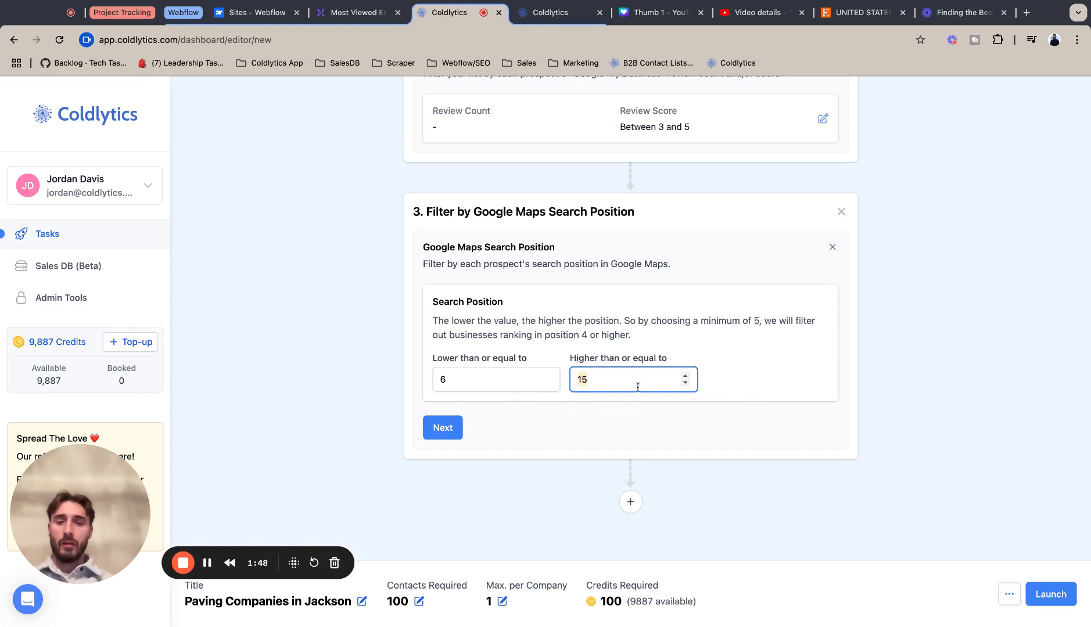
pyautogui.click(587, 383)
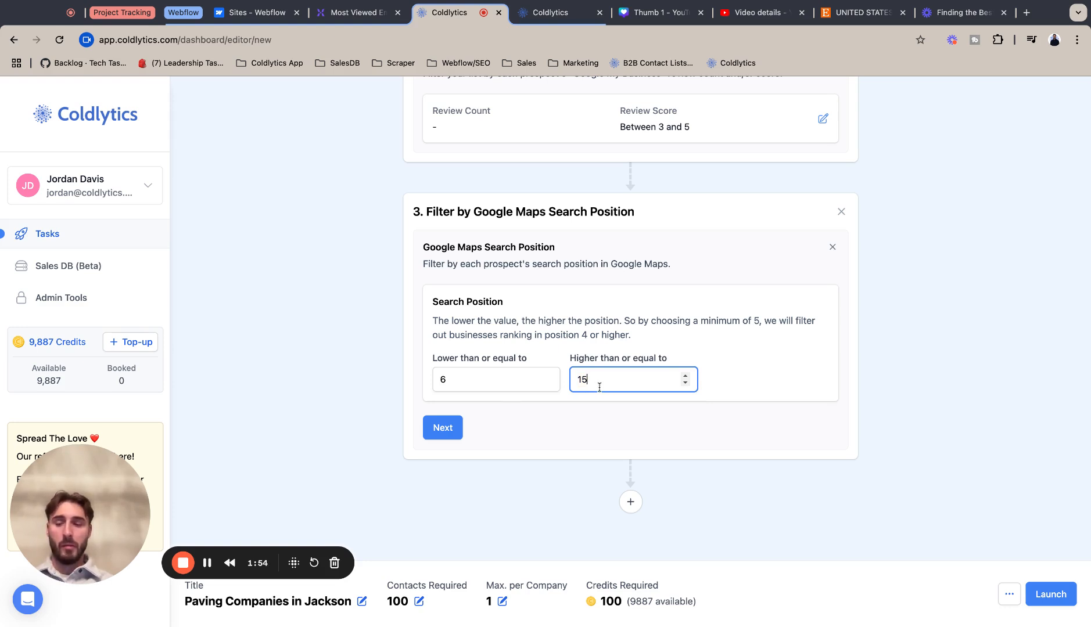
pyautogui.click(492, 379)
pyautogui.doubleClick(492, 380)
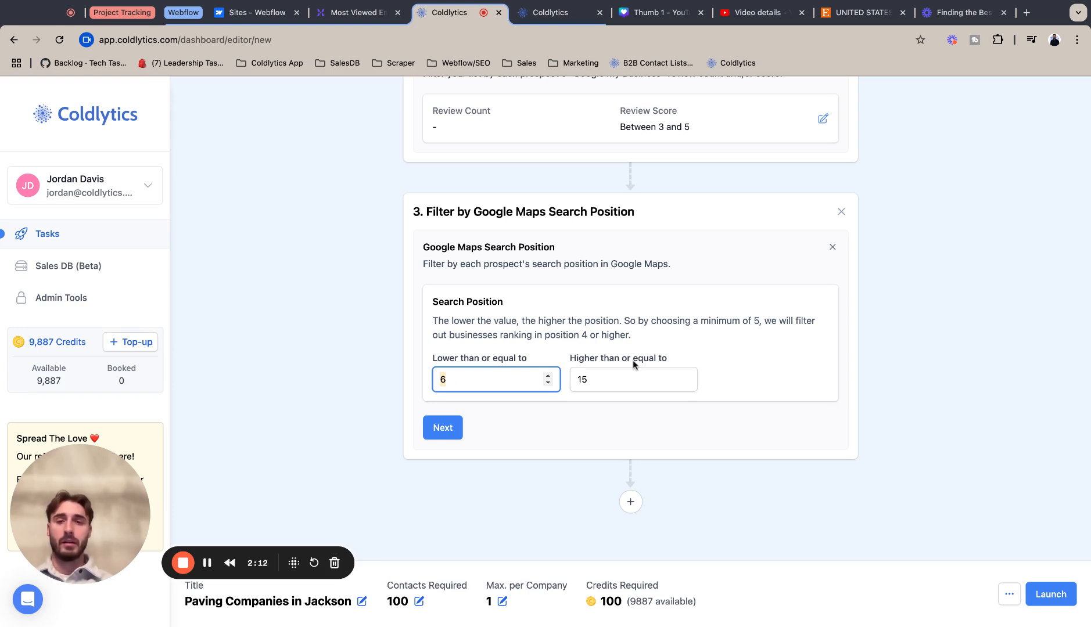
pyautogui.click(443, 428)
# Add the firmographic Advertisers filter with the condition Advertises on Facebook set to Yes.
pyautogui.click(533, 482)
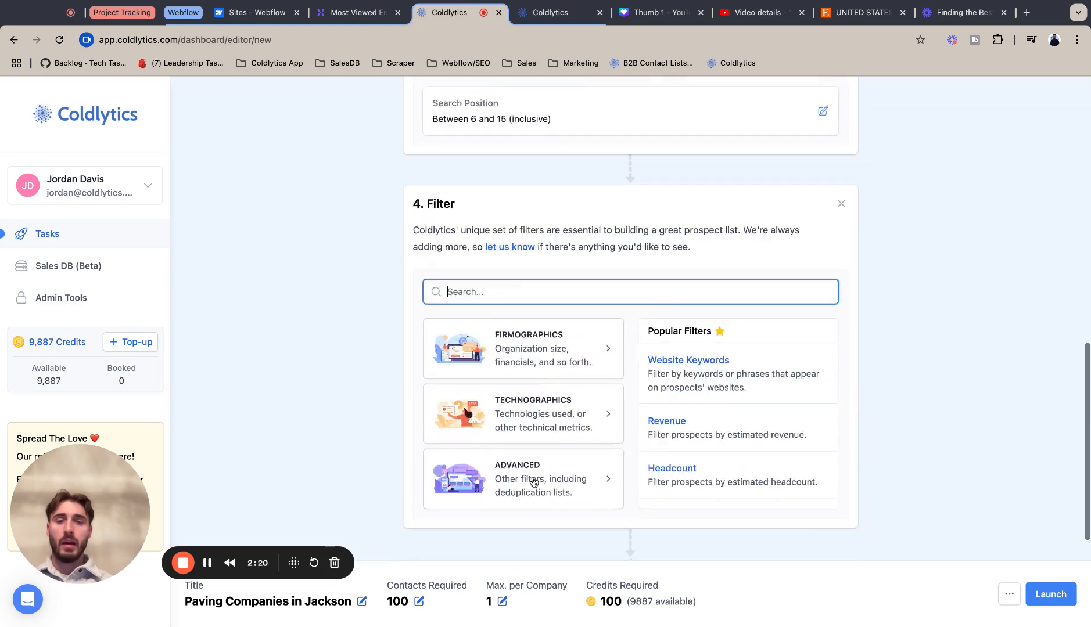
pyautogui.click(568, 277)
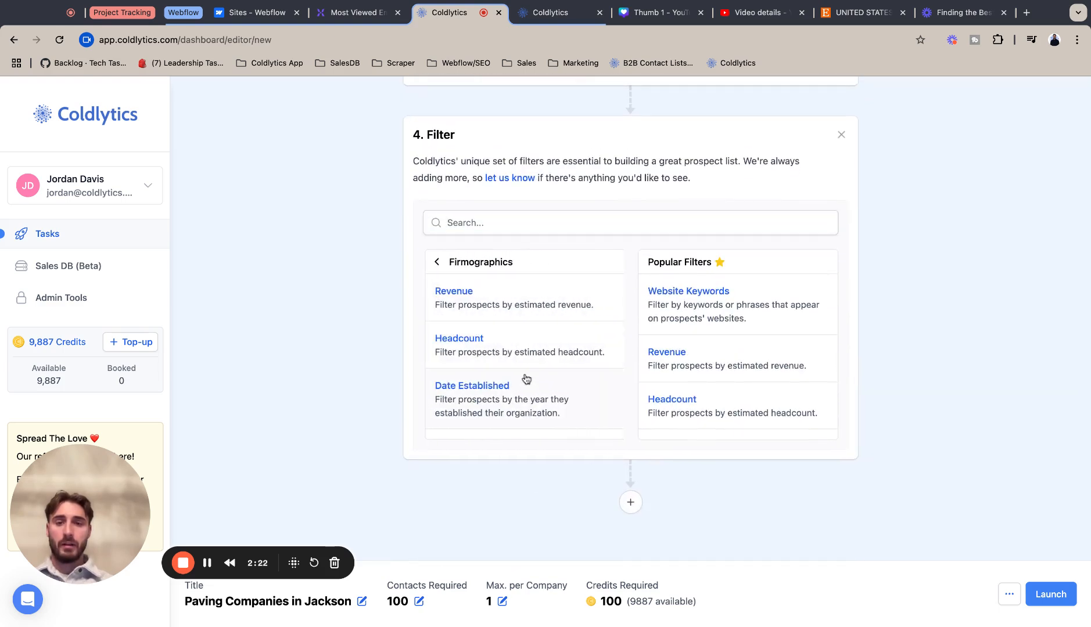
pyautogui.scroll(-5, 526, 379)
pyautogui.click(510, 409)
pyautogui.click(569, 352)
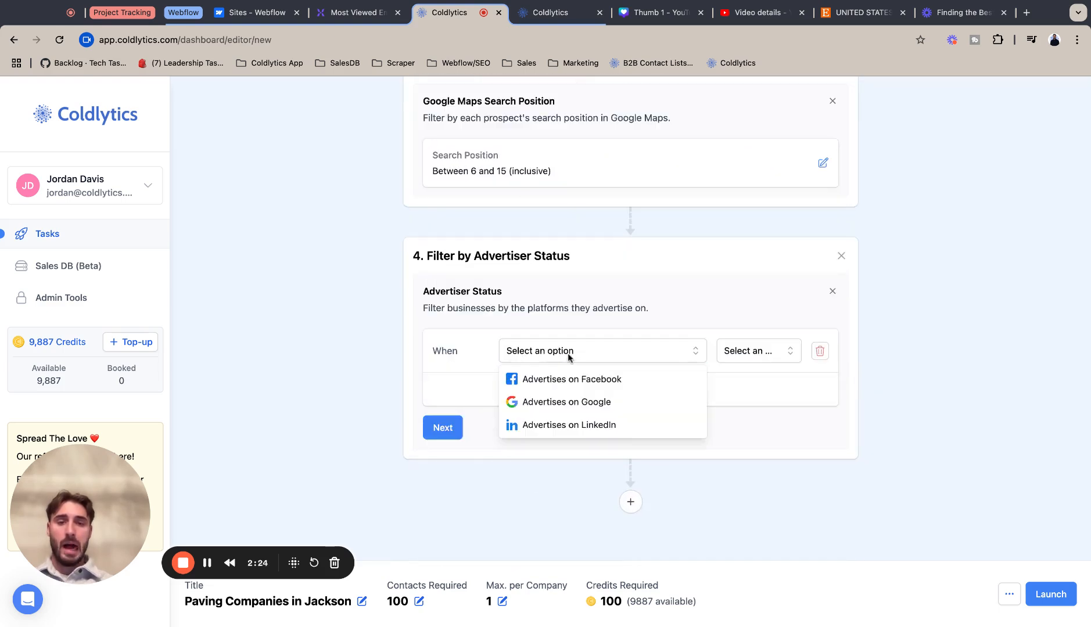
pyautogui.click(569, 380)
pyautogui.click(731, 354)
pyautogui.click(731, 402)
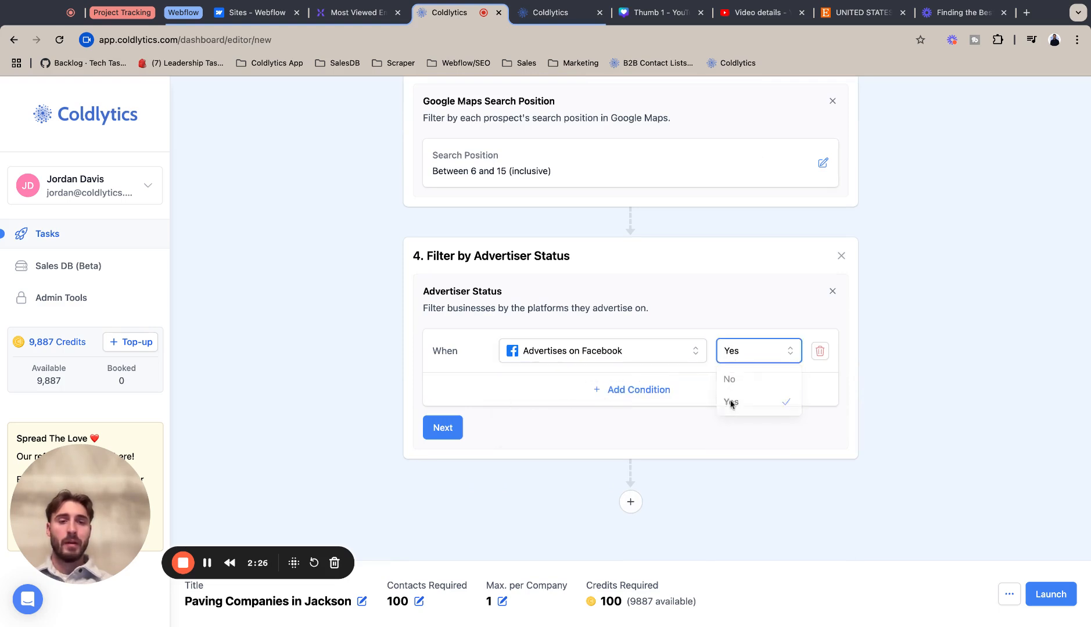
# Add a second advertiser condition joined with Or, with Advertises on Google set to Yes.
pyautogui.click(651, 405)
pyautogui.click(601, 381)
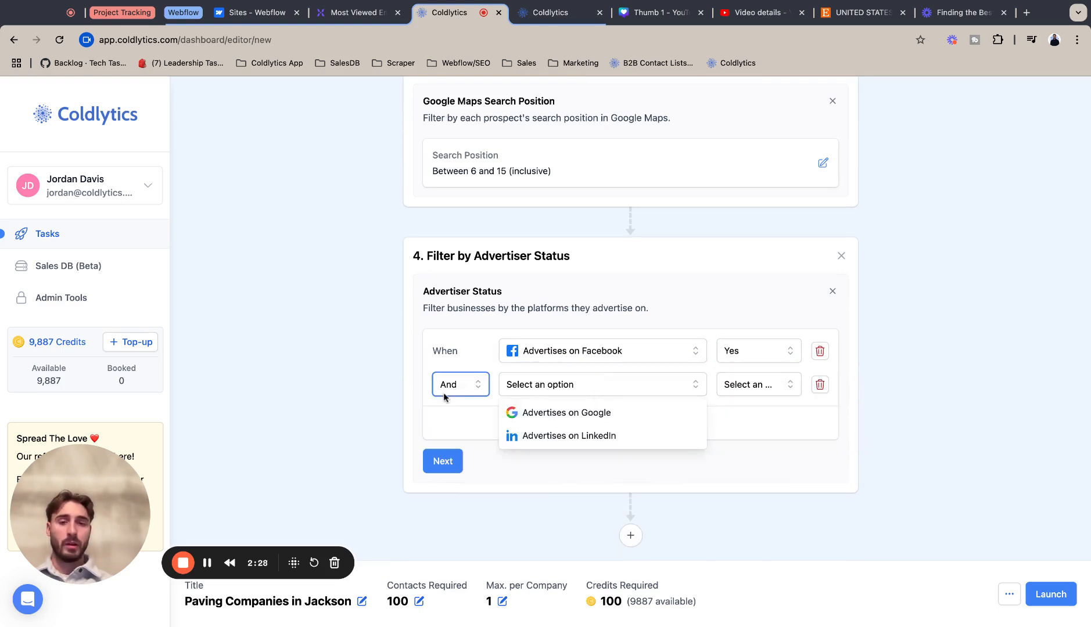
pyautogui.click(445, 392)
pyautogui.click(444, 435)
pyautogui.click(602, 384)
pyautogui.click(566, 412)
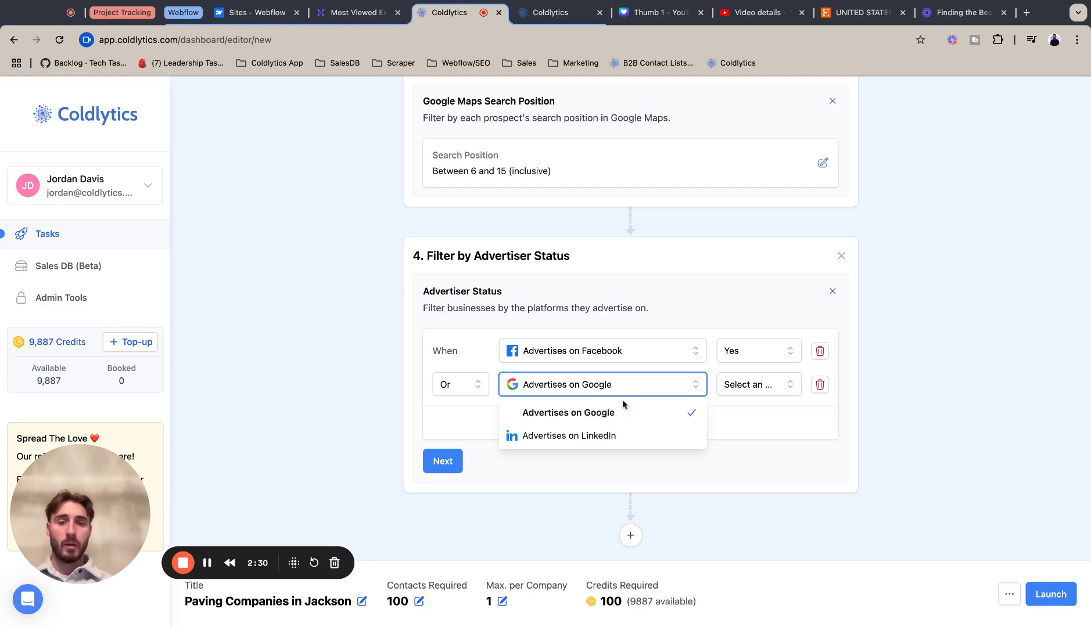
pyautogui.click(773, 384)
pyautogui.click(766, 435)
# Add a third Or condition with Advertises on LinkedIn set to Yes, and confirm the advertiser filter.
pyautogui.click(668, 429)
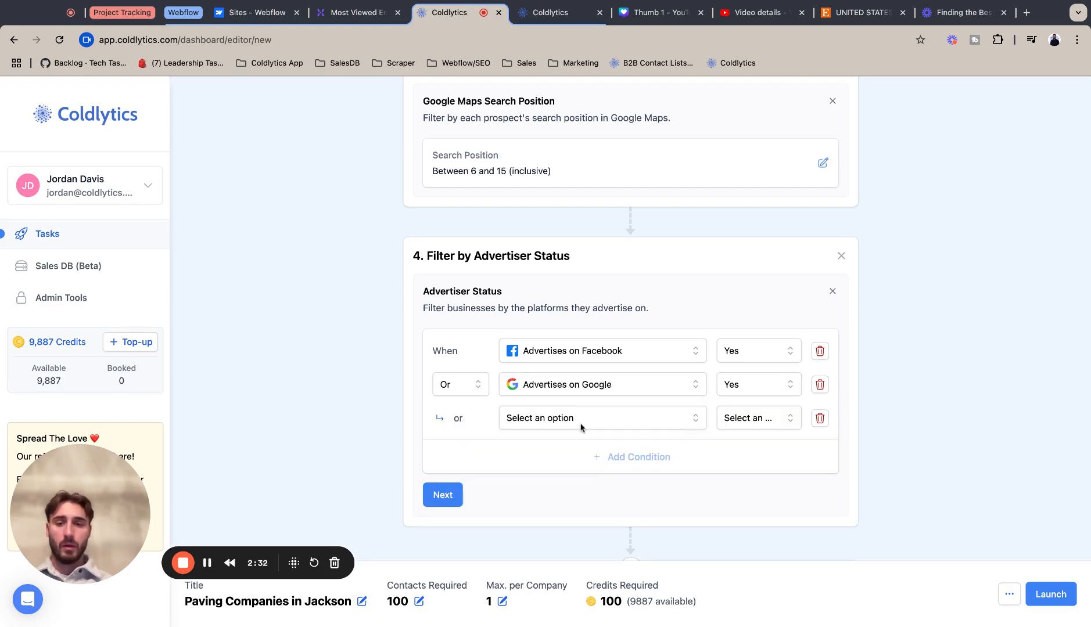
pyautogui.click(573, 429)
pyautogui.click(568, 448)
pyautogui.click(736, 416)
pyautogui.click(732, 469)
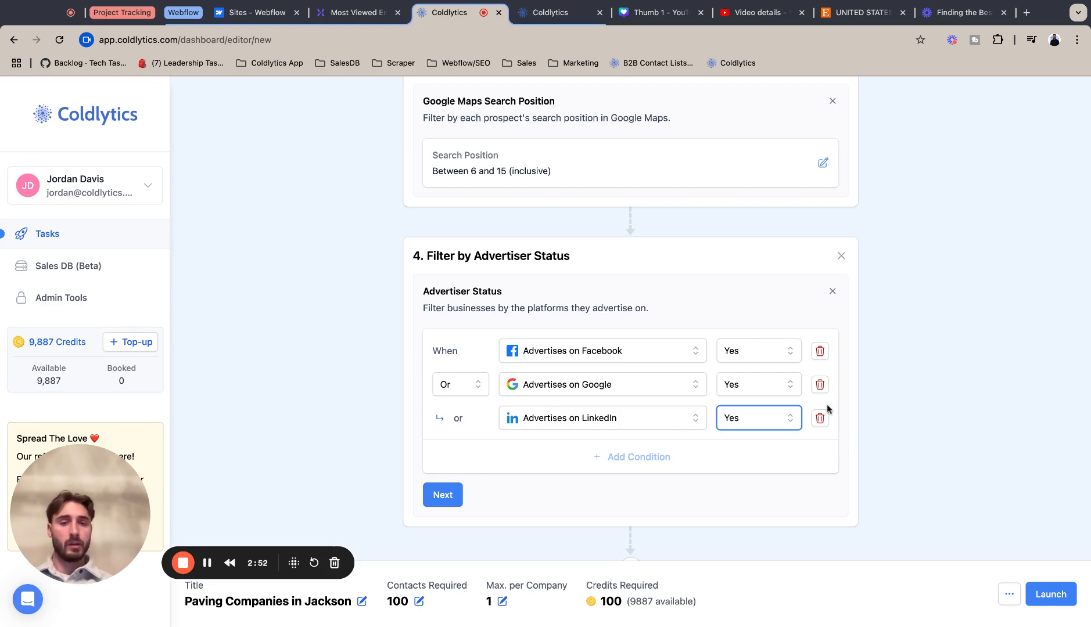
pyautogui.click(437, 497)
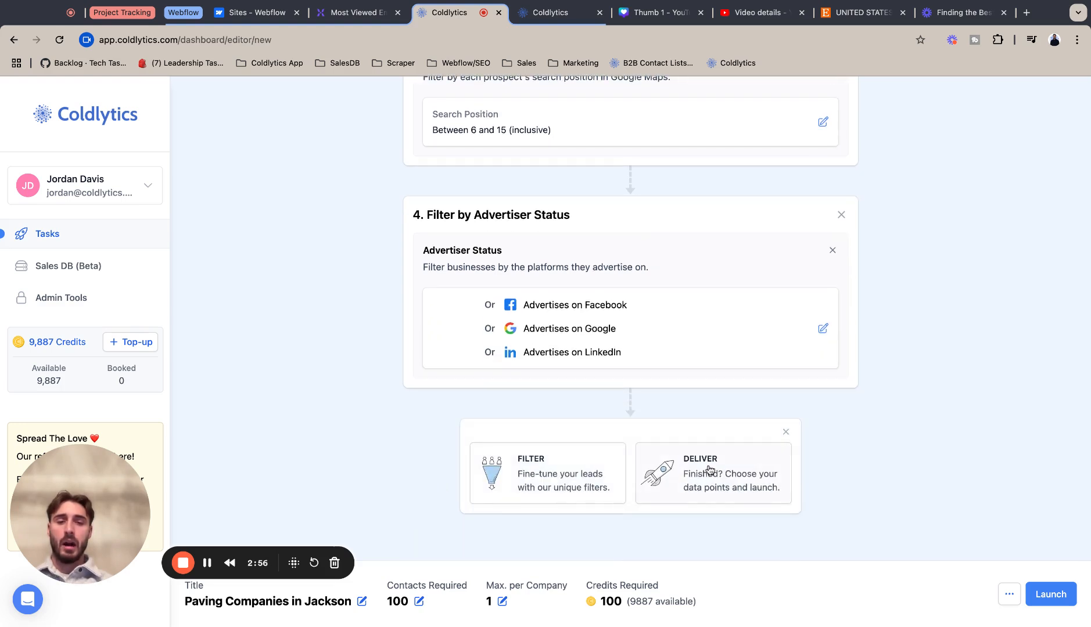
# Add the Deliver stage and reset its auto-selected data points.
pyautogui.click(694, 461)
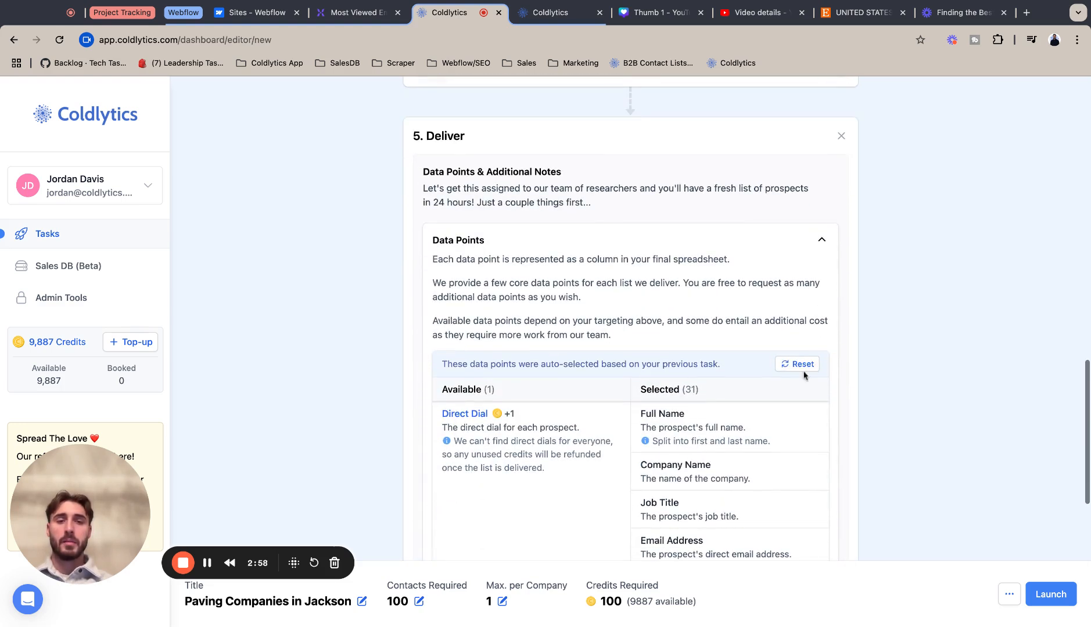
pyautogui.click(807, 364)
pyautogui.scroll(-3, 637, 327)
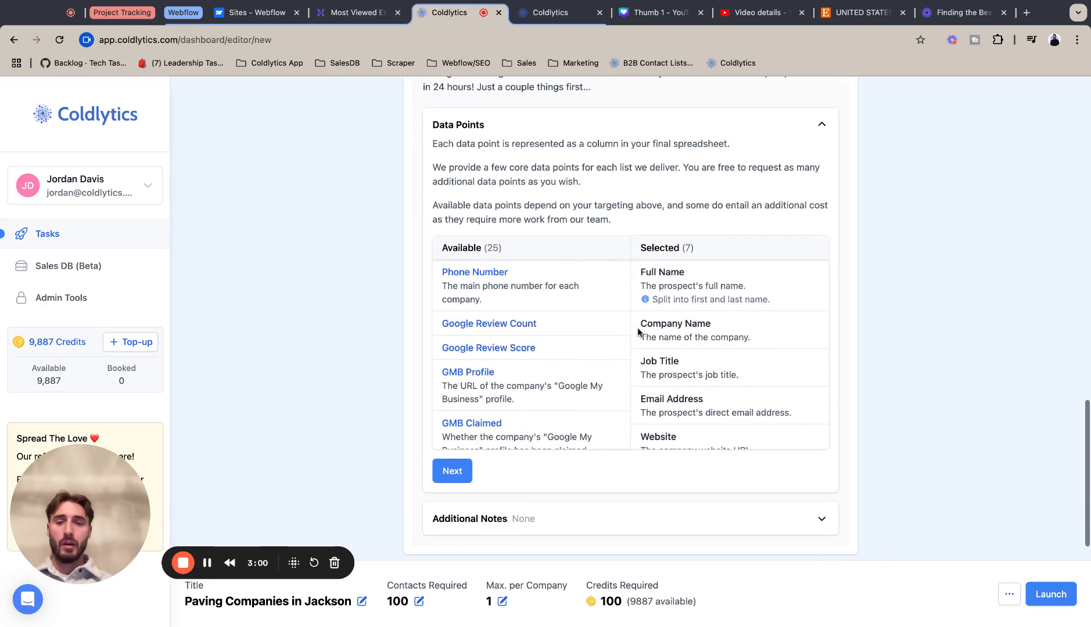
# Include the data points Phone Number, Google Review Count, Google Review Score, GMB Profile, GMB Claimed and Company Instagram Profile.
pyautogui.click(555, 287)
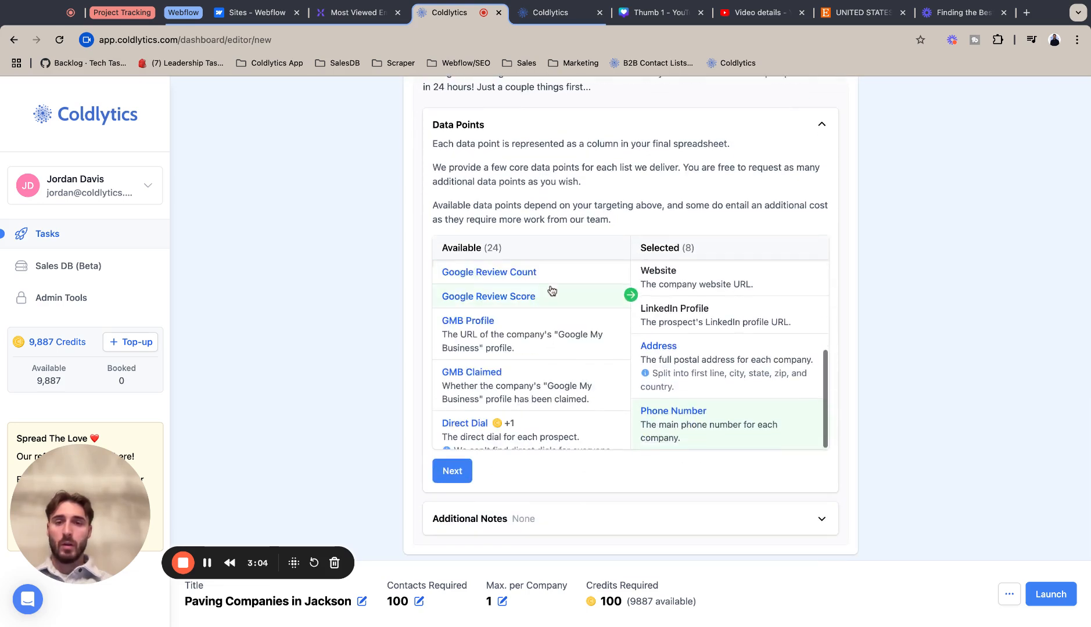
pyautogui.click(532, 277)
pyautogui.click(530, 276)
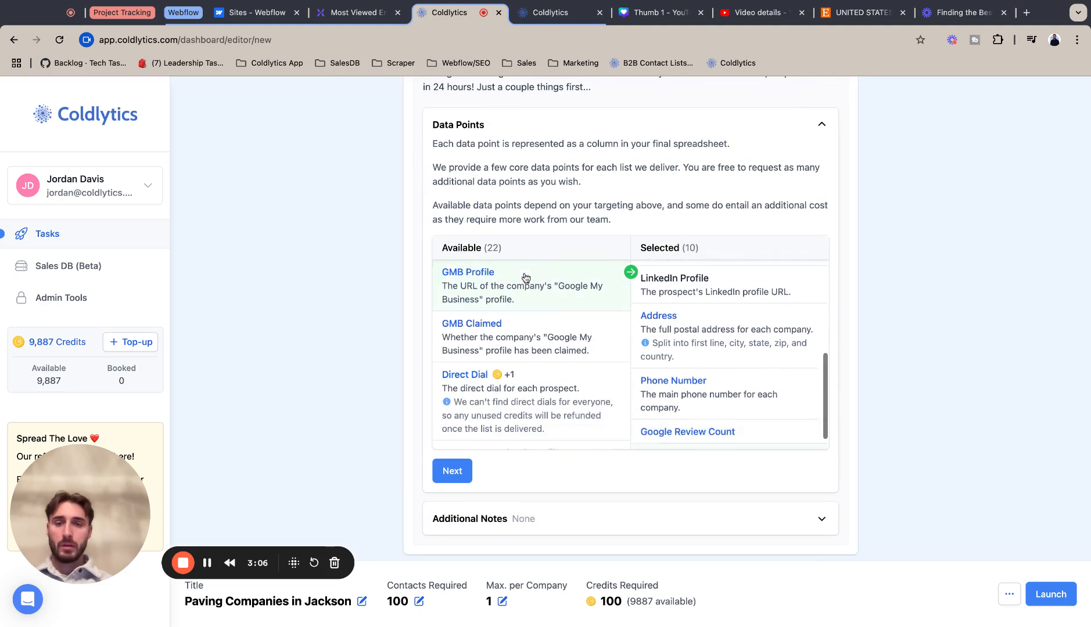
pyautogui.click(526, 277)
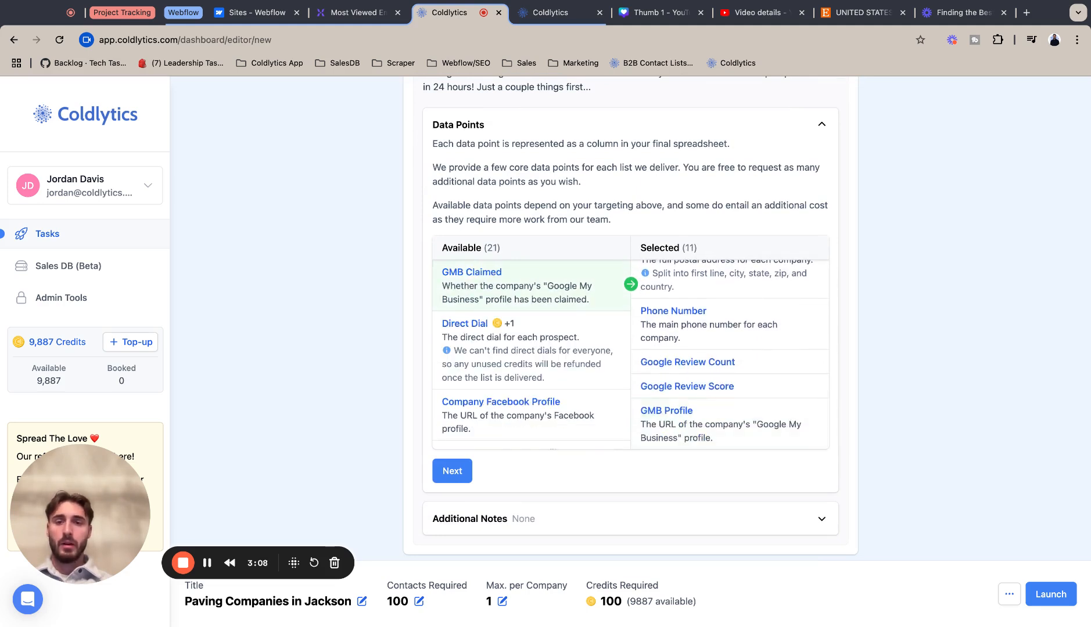
pyautogui.click(524, 279)
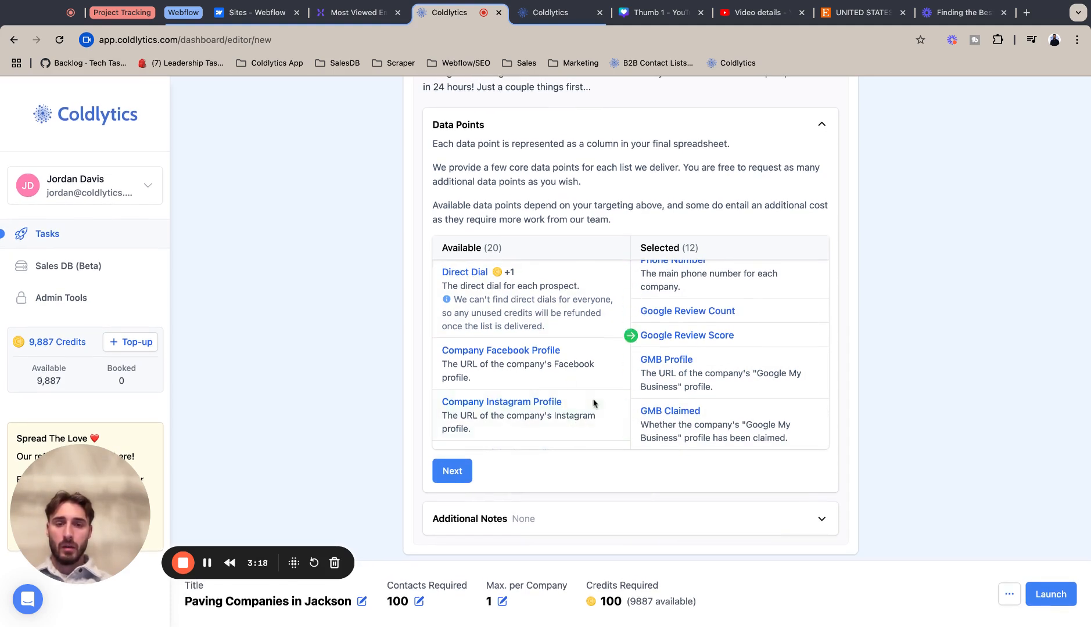
pyautogui.click(594, 418)
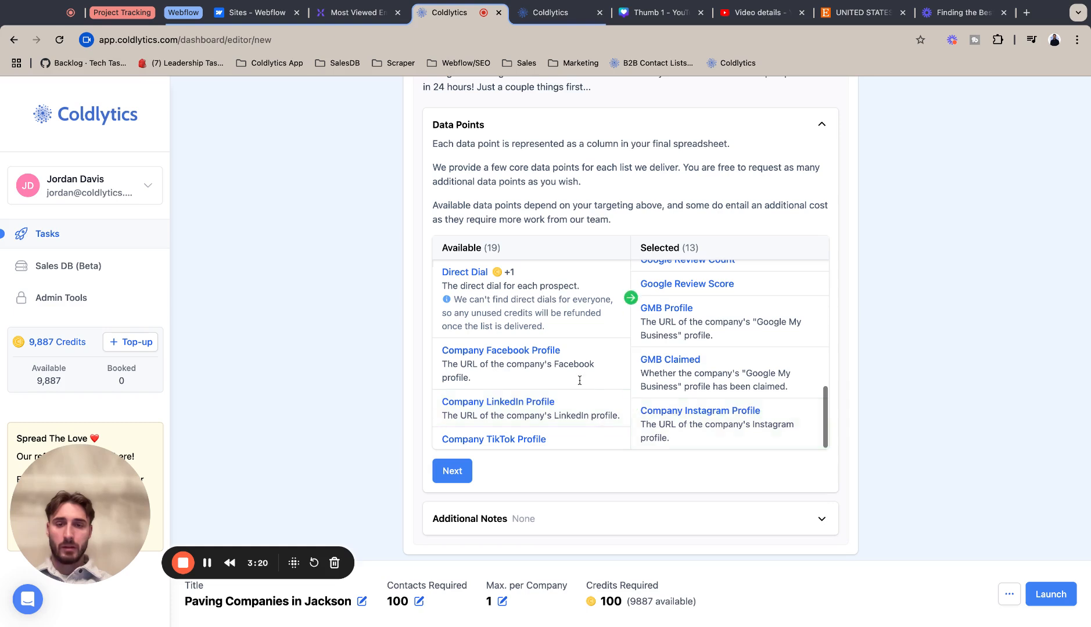
# Include the company's Facebook, LinkedIn, TikTok and Twitter profiles in the selected data points.
pyautogui.click(575, 302)
pyautogui.click(677, 384)
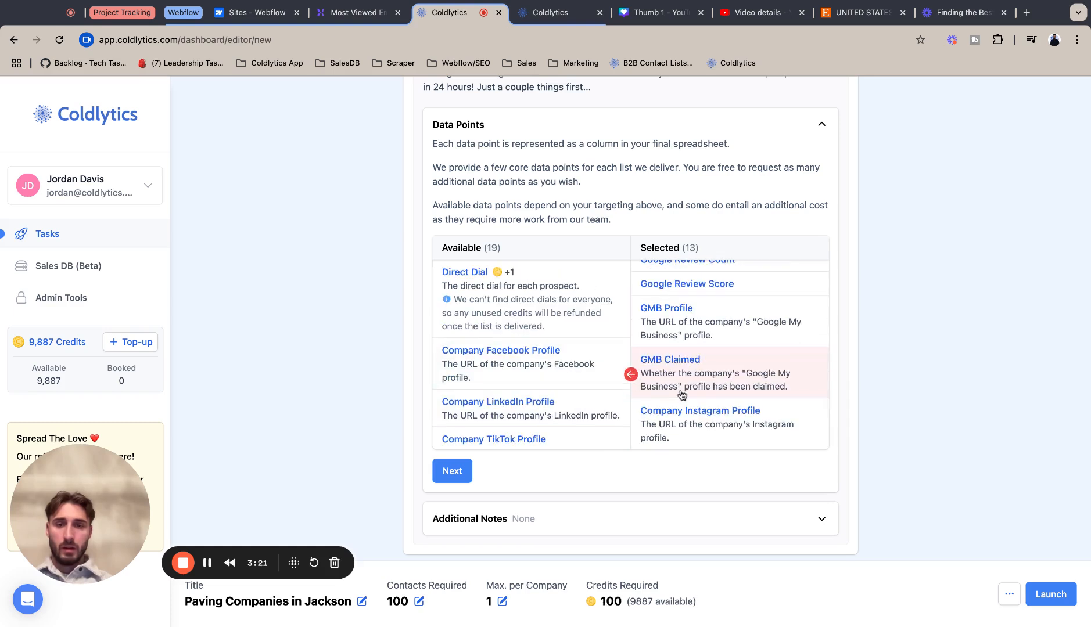
pyautogui.click(580, 369)
pyautogui.click(566, 364)
pyautogui.click(564, 363)
pyautogui.click(565, 363)
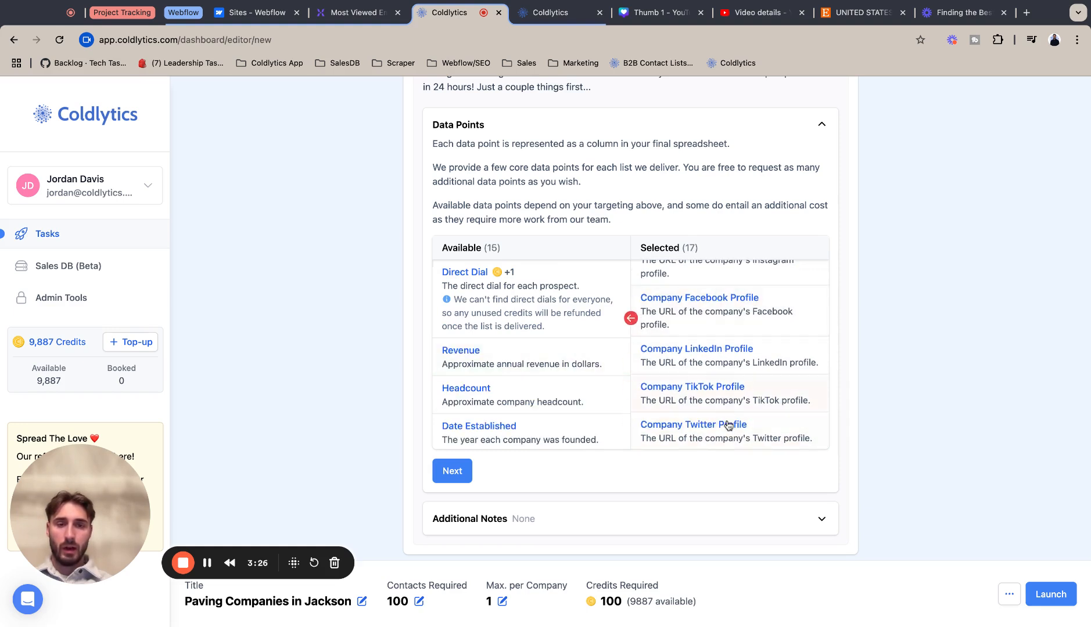
pyautogui.scroll(1, 733, 385)
pyautogui.scroll(-1, 733, 385)
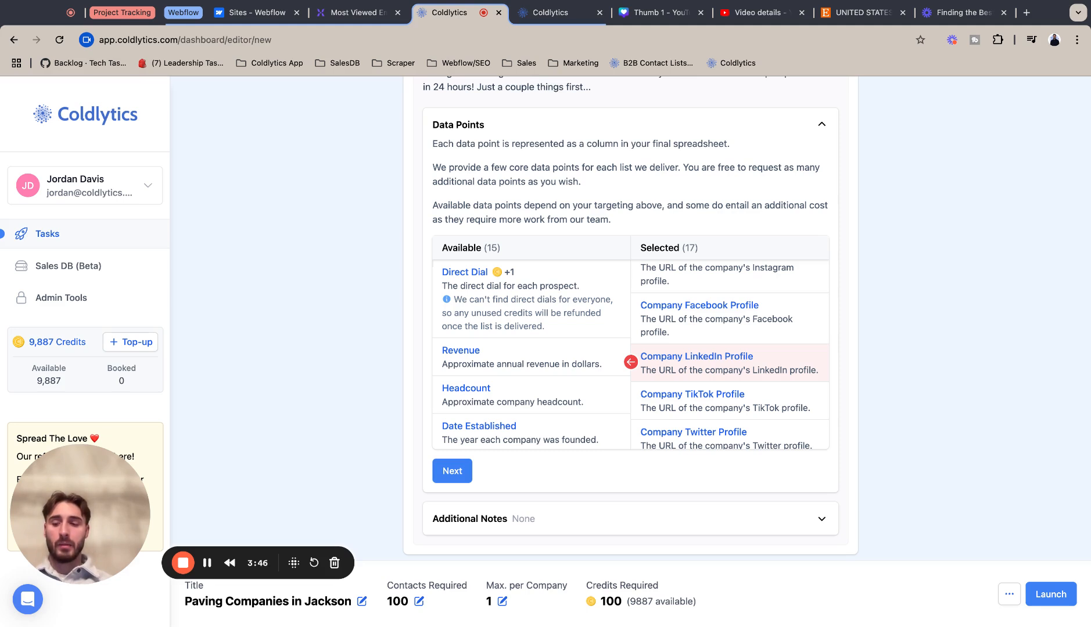
# Include the data points Revenue, Headcount and Date Established.
pyautogui.scroll(-1, 730, 349)
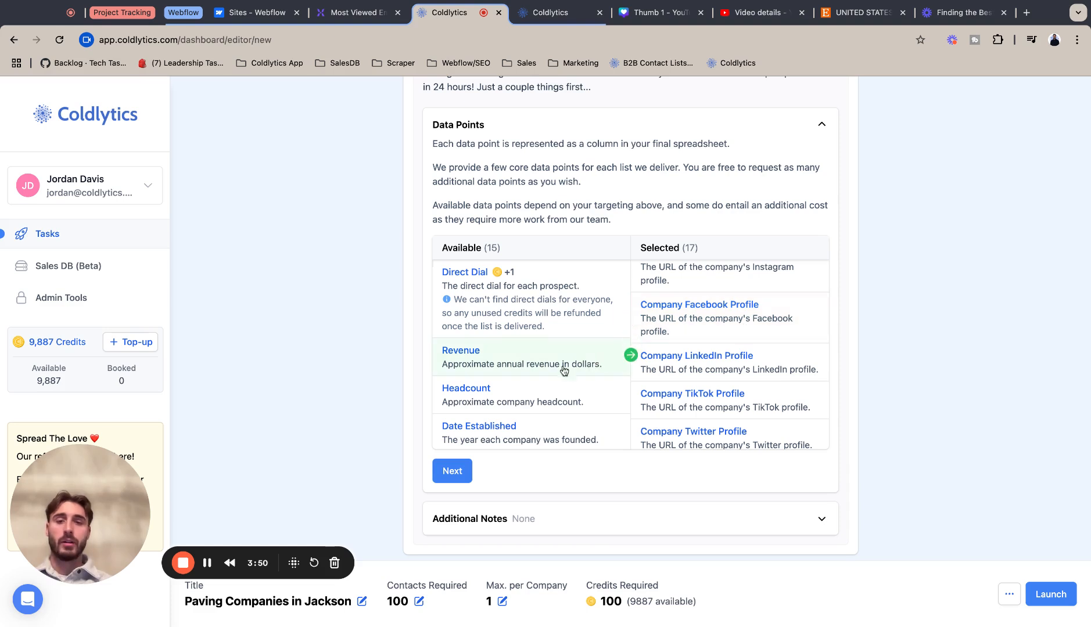
pyautogui.scroll(-1, 549, 360)
pyautogui.click(544, 351)
pyautogui.click(544, 353)
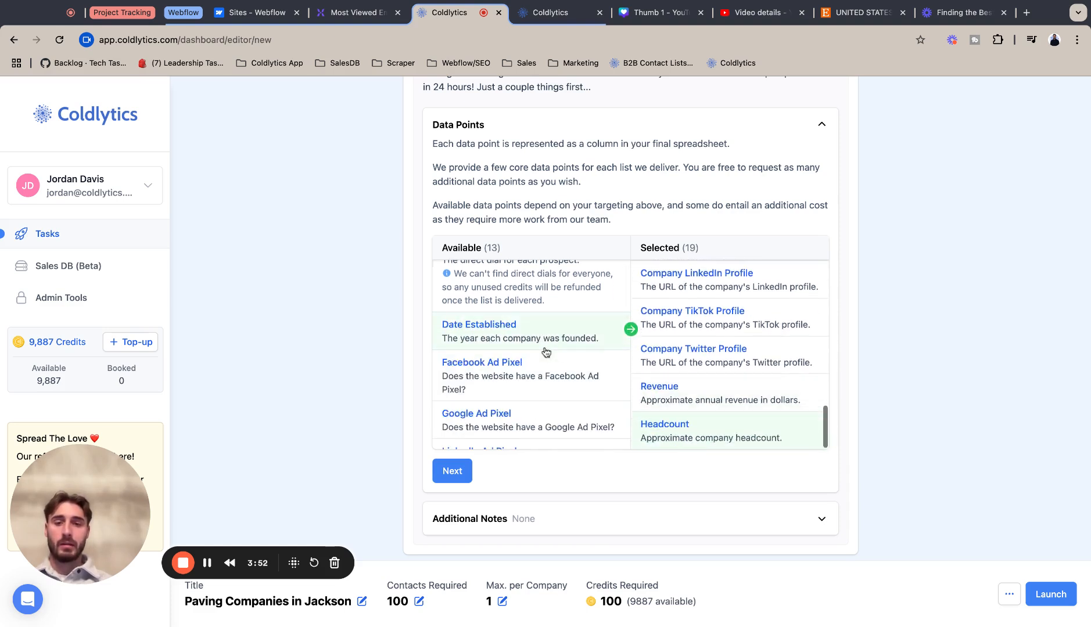
pyautogui.click(543, 353)
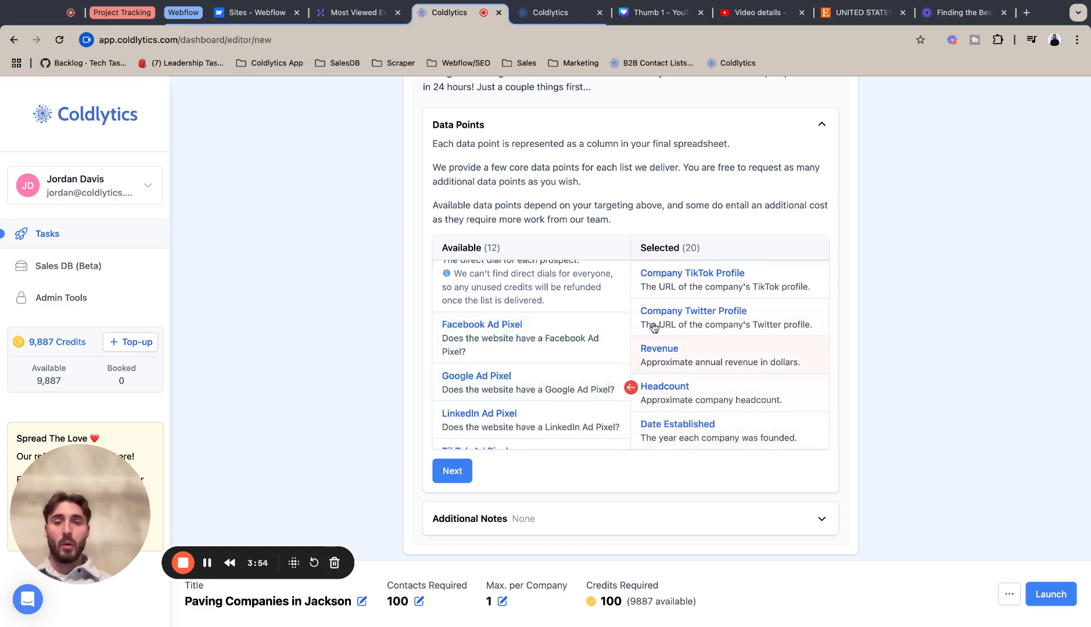
# Include the Facebook, Google, LinkedIn and TikTok Ad Pixel data points.
pyautogui.click(556, 342)
pyautogui.click(554, 342)
pyautogui.click(555, 342)
pyautogui.click(557, 341)
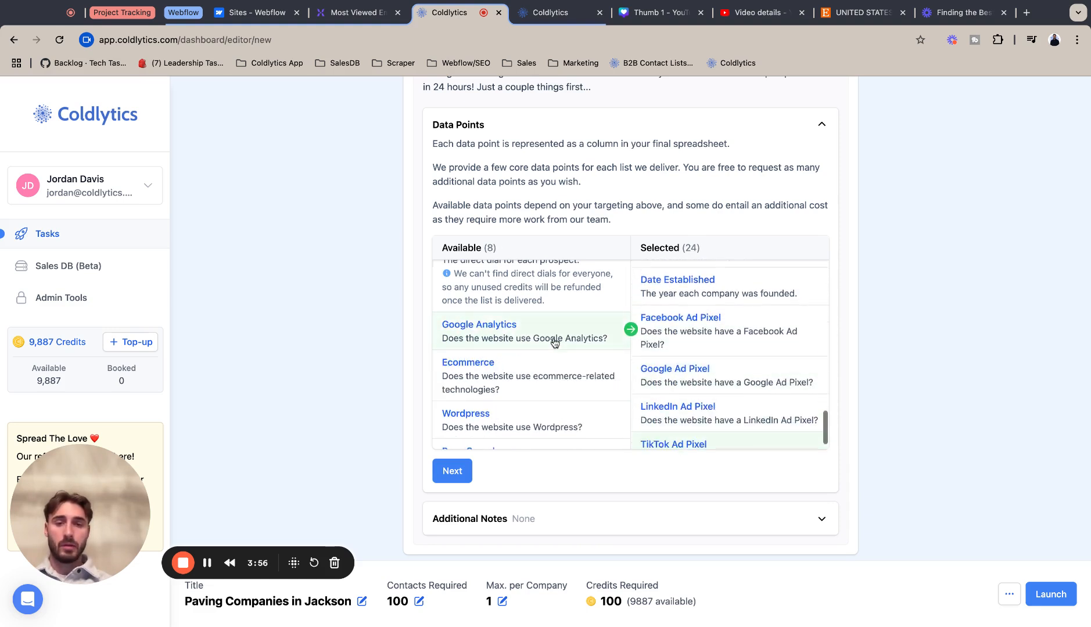
# Include the data points Google Analytics, Ecommerce, Wordpress, Page Speed, Search Term, Search Location and Search Position.
pyautogui.click(516, 338)
pyautogui.click(499, 338)
pyautogui.click(498, 339)
pyautogui.click(499, 338)
pyautogui.click(508, 366)
pyautogui.click(509, 366)
pyautogui.click(509, 372)
# Review and confirm the selected data points, and finish the Deliver stage without additional notes.
pyautogui.scroll(5, 718, 400)
pyautogui.scroll(-5, 719, 385)
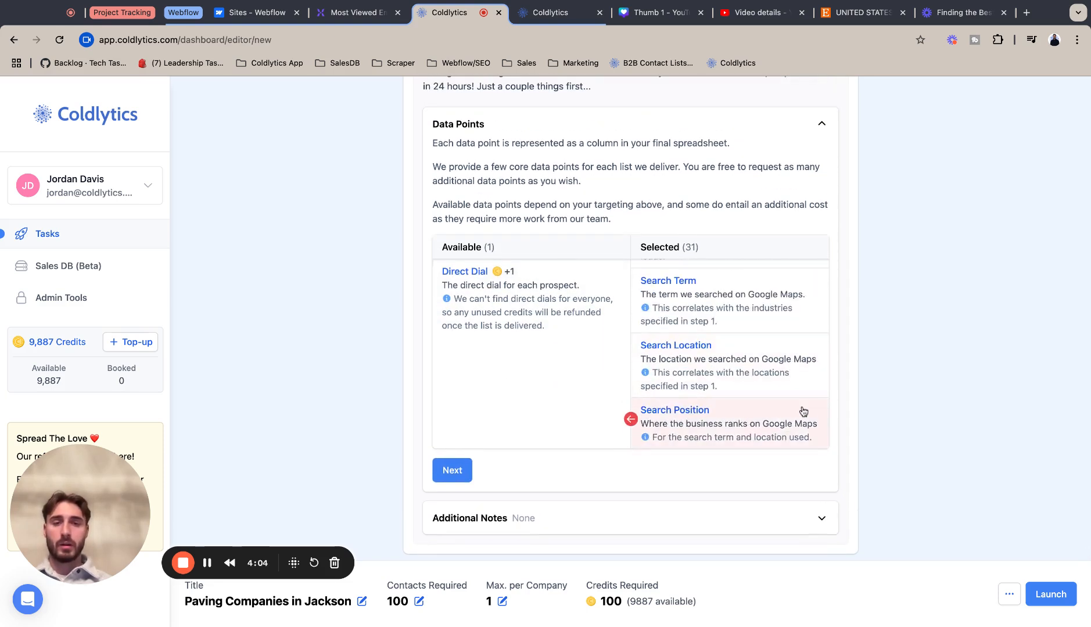
pyautogui.scroll(3, 811, 317)
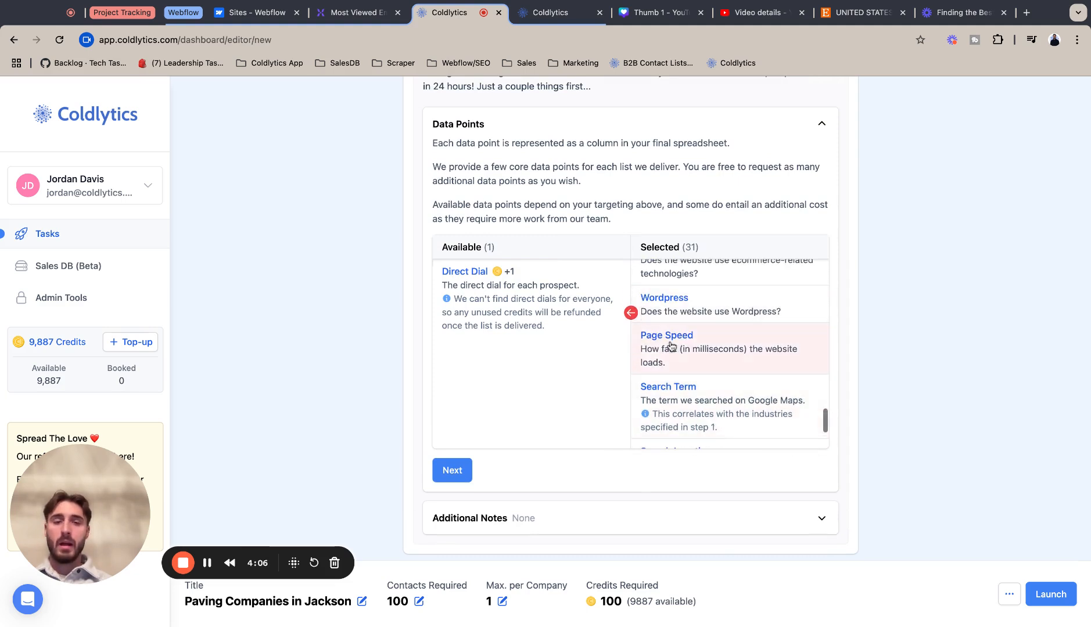
pyautogui.scroll(-3, 731, 302)
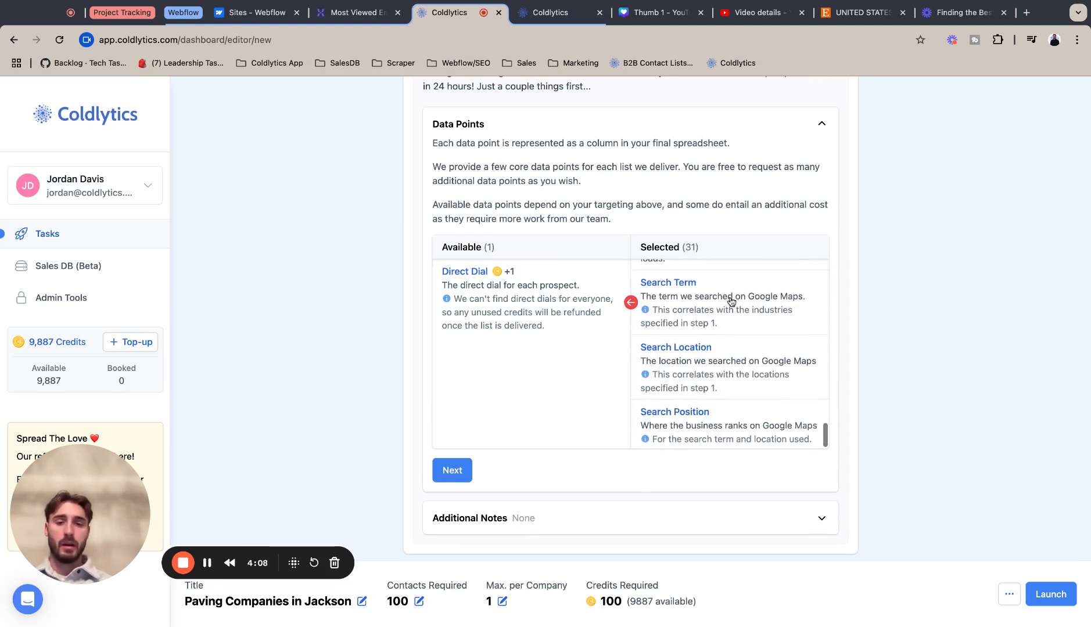
pyautogui.click(448, 482)
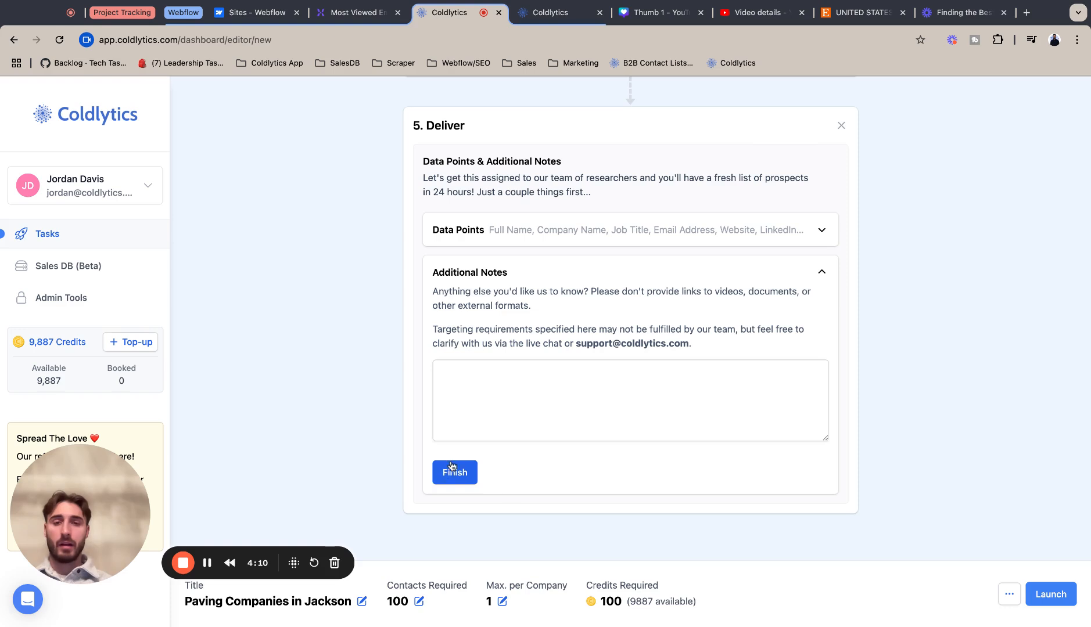
pyautogui.click(453, 473)
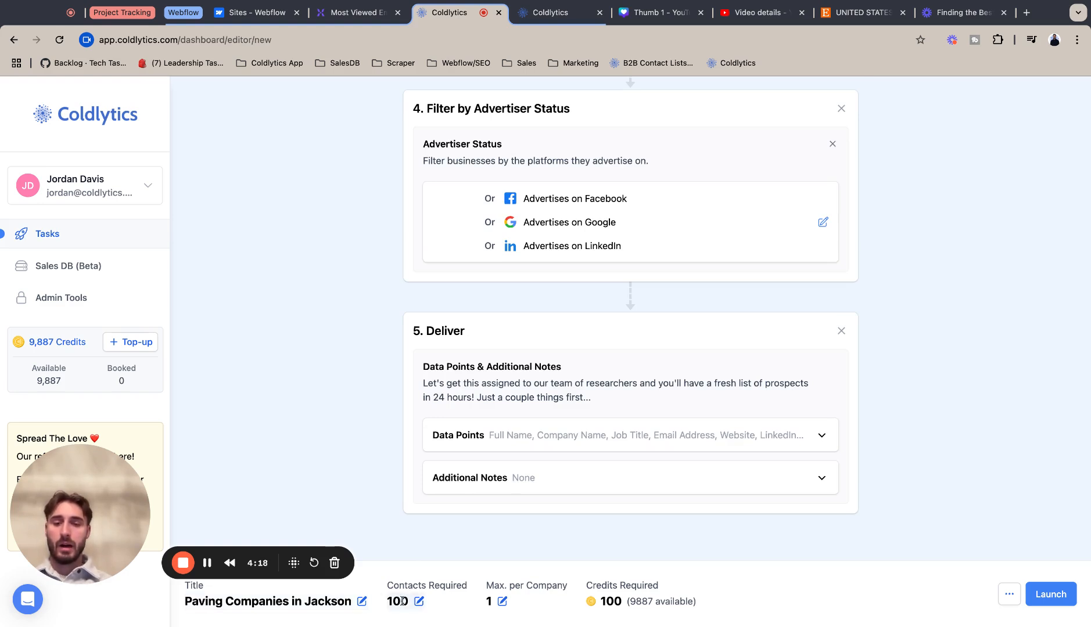
# Save the task as a draft and reopen the Paving Companies in Jackson draft.
pyautogui.click(1008, 594)
pyautogui.click(1006, 573)
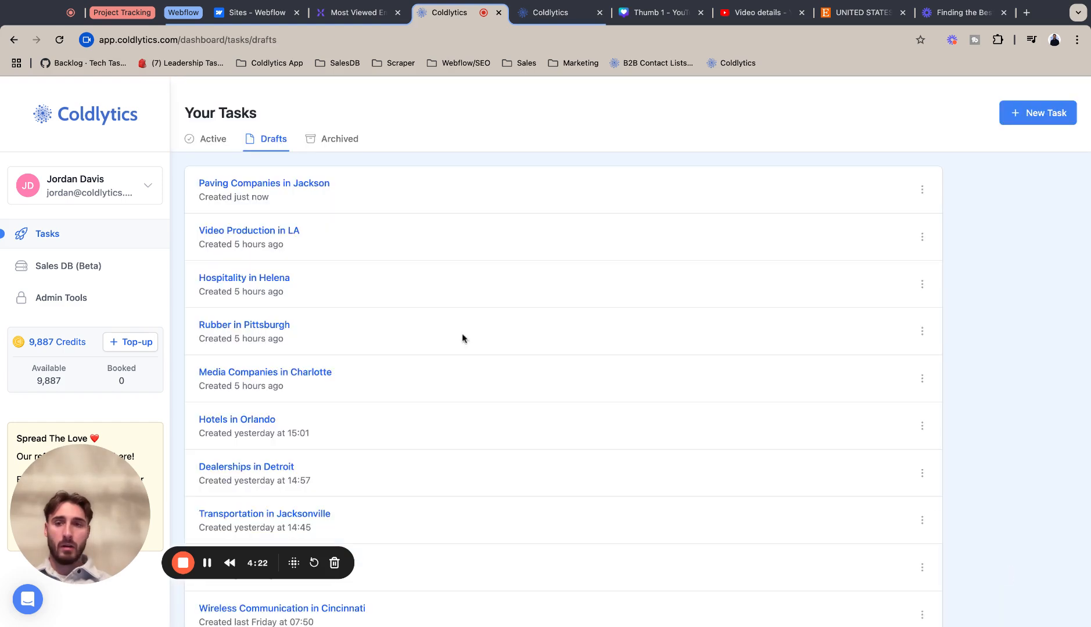
pyautogui.click(323, 185)
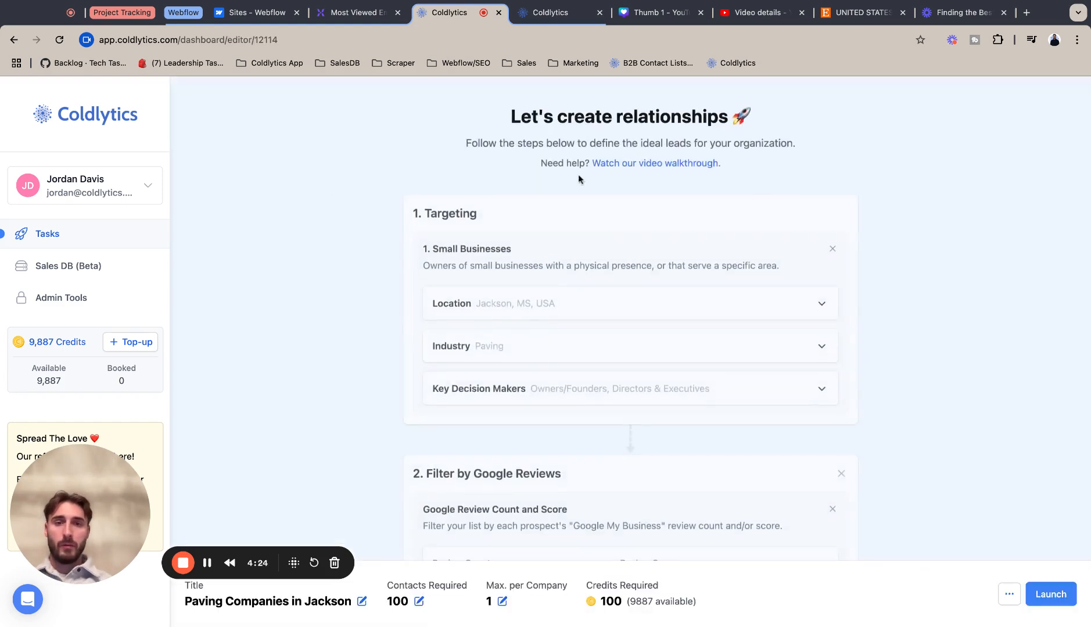
# Review the draft's stages, launch the Paving Companies in Jackson task and show the explanation of its status.
pyautogui.scroll(-7, 624, 329)
pyautogui.scroll(-5, 625, 331)
pyautogui.scroll(10, 625, 331)
pyautogui.scroll(-10, 626, 331)
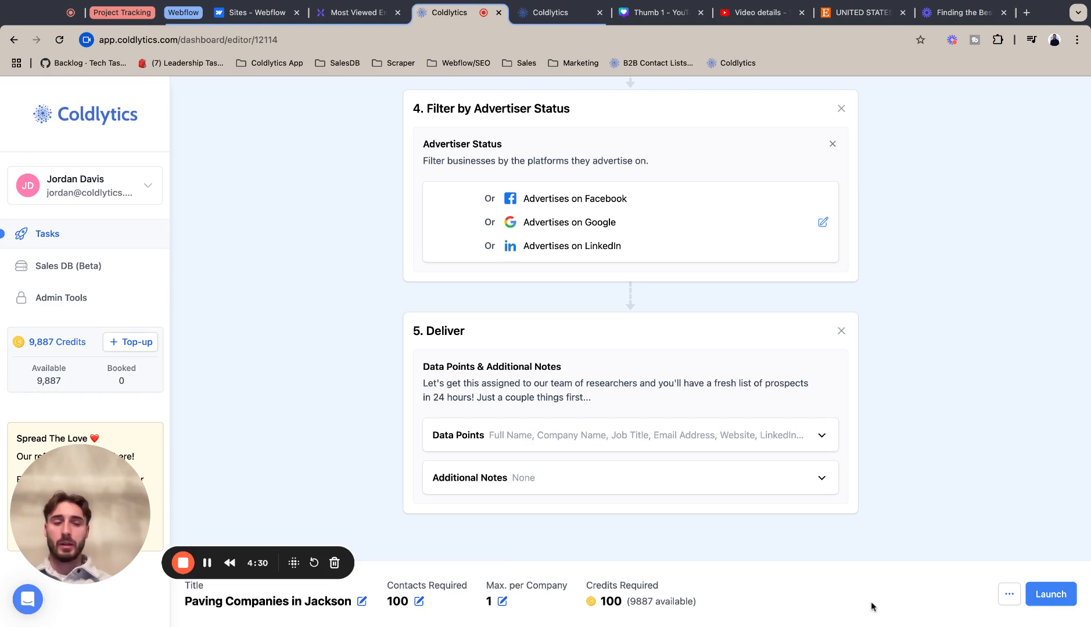
pyautogui.click(1053, 603)
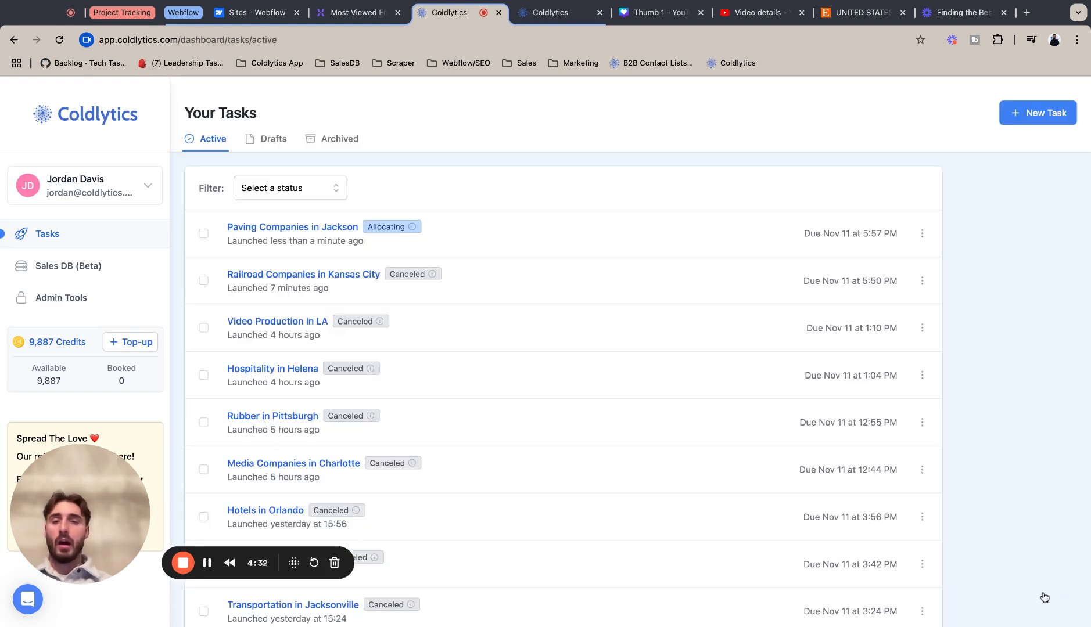
pyautogui.moveTo(411, 230)
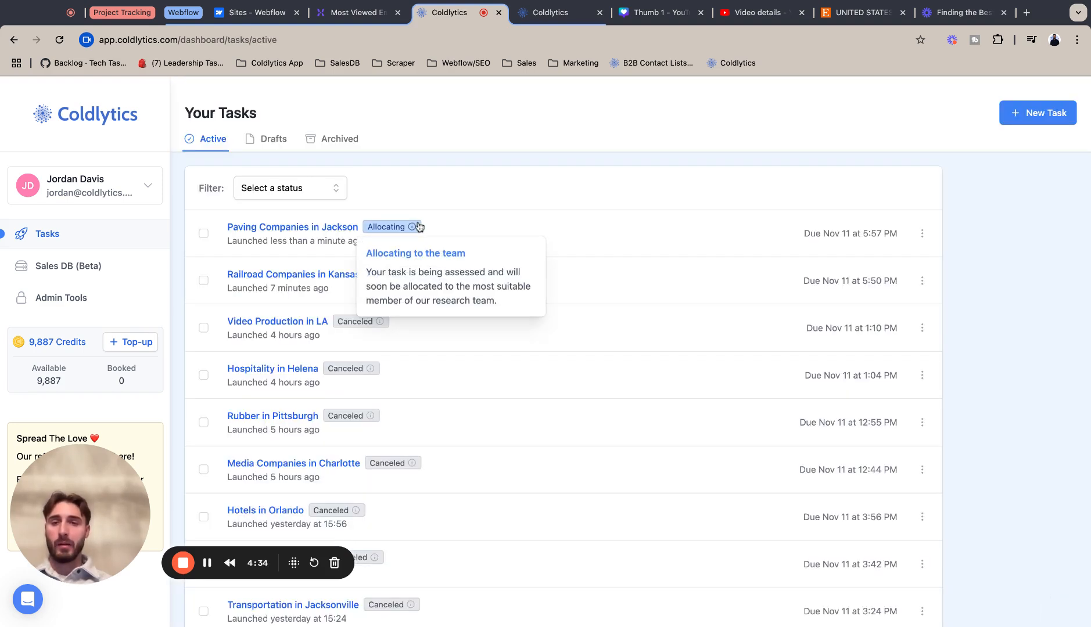